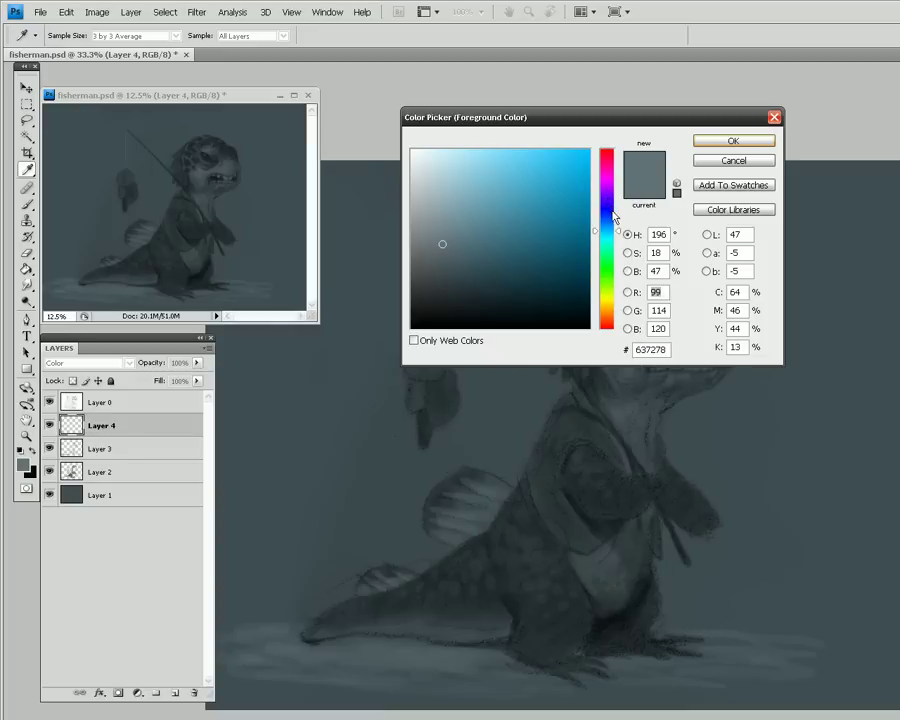
# Move the hue slider to cyan and pick a muted teal, #588680, in the Color Picker
pyautogui.moveTo(616, 230); pyautogui.dragTo(617, 245)
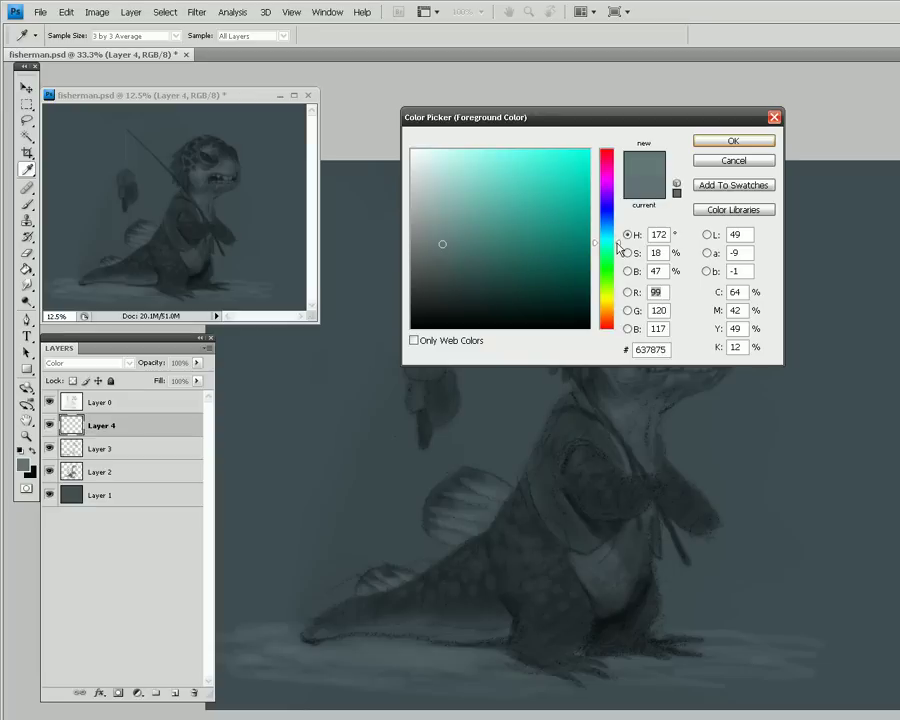
pyautogui.click(446, 243)
pyautogui.moveTo(446, 243); pyautogui.dragTo(472, 231)
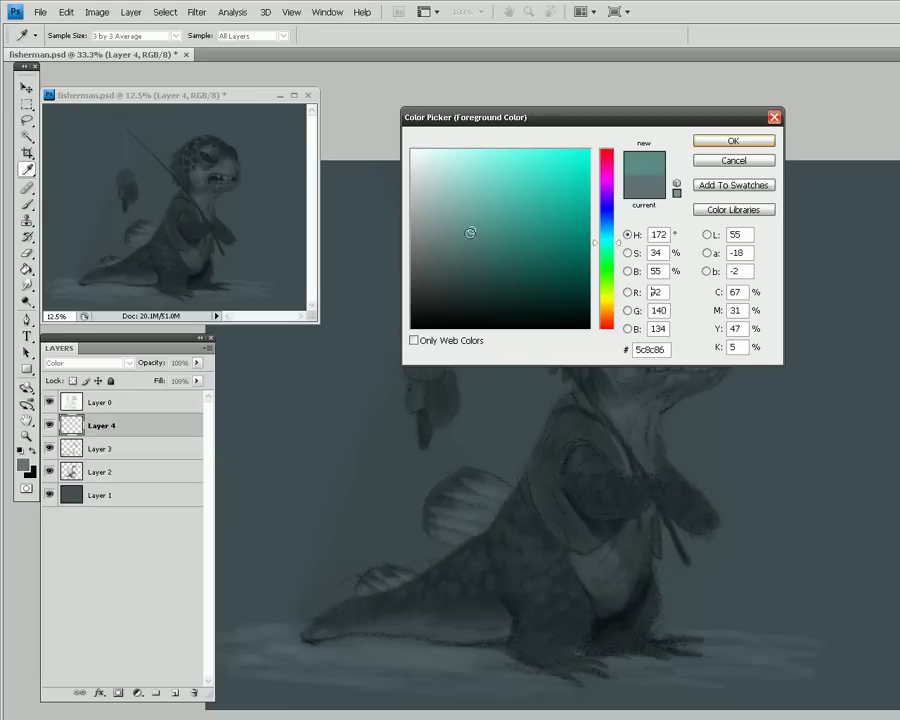
pyautogui.moveTo(472, 230); pyautogui.dragTo(475, 229)
# With a 175-px brush, paint teal over the belly, arm, shoulder, hand, scaly head and tail fin
pyautogui.click(733, 141)
pyautogui.press('b')
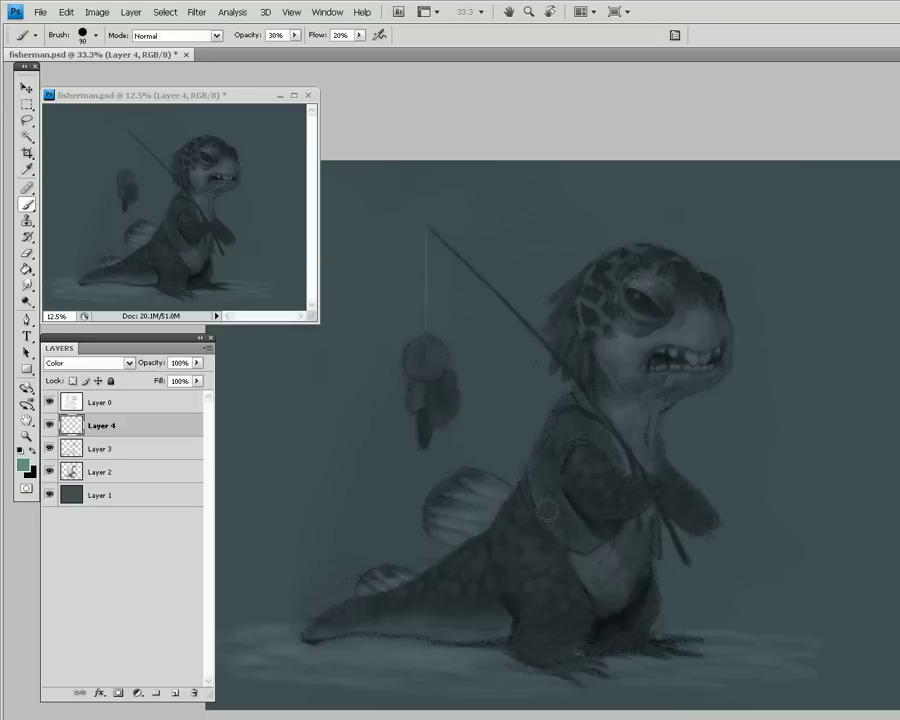
pyautogui.press(']')
pyautogui.press(']')
pyautogui.press(']')
pyautogui.press(']')
pyautogui.moveTo(505, 536)
pyautogui.mouseDown()
pyautogui.moveTo(525, 485)
pyautogui.moveTo(514, 511)
pyautogui.moveTo(571, 600)
pyautogui.moveTo(544, 556)
pyautogui.moveTo(533, 578)
pyautogui.moveTo(505, 551)
pyautogui.moveTo(522, 601)
pyautogui.moveTo(528, 571)
pyautogui.moveTo(528, 589)
pyautogui.moveTo(554, 613)
pyautogui.moveTo(563, 594)
pyautogui.moveTo(570, 614)
pyautogui.moveTo(515, 529)
pyautogui.moveTo(538, 594)
pyautogui.moveTo(541, 624)
pyautogui.moveTo(530, 635)
pyautogui.moveTo(527, 624)
pyautogui.moveTo(532, 643)
pyautogui.moveTo(541, 654)
pyautogui.moveTo(570, 618)
pyautogui.moveTo(565, 668)
pyautogui.moveTo(579, 662)
pyautogui.moveTo(587, 670)
pyautogui.moveTo(515, 543)
pyautogui.moveTo(499, 554)
pyautogui.moveTo(498, 589)
pyautogui.moveTo(478, 554)
pyautogui.moveTo(485, 545)
pyautogui.moveTo(418, 591)
pyautogui.moveTo(479, 569)
pyautogui.moveTo(460, 586)
pyautogui.moveTo(475, 615)
pyautogui.moveTo(472, 586)
pyautogui.moveTo(455, 613)
pyautogui.moveTo(446, 580)
pyautogui.moveTo(435, 610)
pyautogui.moveTo(408, 595)
pyautogui.moveTo(362, 603)
pyautogui.mouseUp()
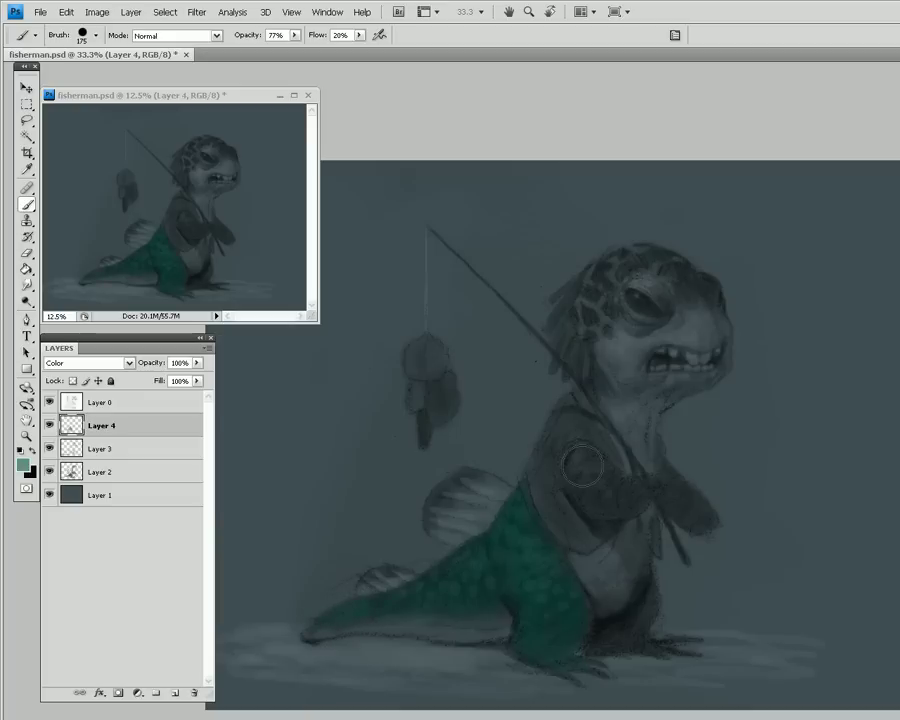
pyautogui.moveTo(582, 466)
pyautogui.mouseDown()
pyautogui.moveTo(608, 494)
pyautogui.moveTo(629, 503)
pyautogui.moveTo(612, 486)
pyautogui.moveTo(619, 503)
pyautogui.moveTo(678, 470)
pyautogui.mouseUp()
pyautogui.moveTo(673, 467)
pyautogui.mouseDown()
pyautogui.moveTo(668, 480)
pyautogui.moveTo(685, 490)
pyautogui.moveTo(672, 500)
pyautogui.moveTo(680, 510)
pyautogui.moveTo(695, 497)
pyautogui.mouseUp()
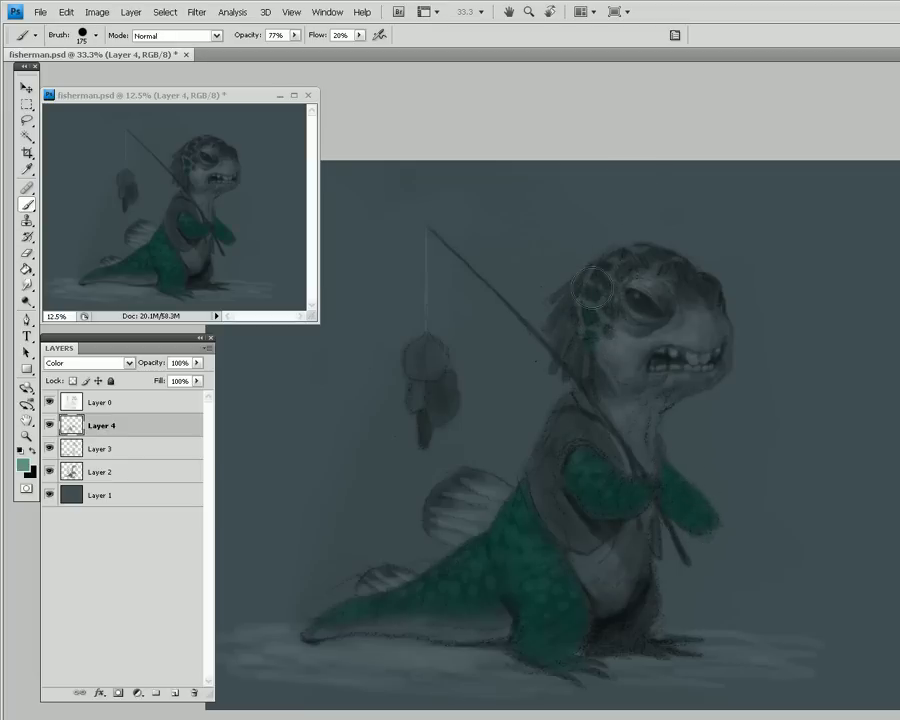
pyautogui.moveTo(594, 290)
pyautogui.mouseDown()
pyautogui.moveTo(590, 320)
pyautogui.moveTo(611, 322)
pyautogui.moveTo(605, 304)
pyautogui.moveTo(612, 331)
pyautogui.moveTo(607, 268)
pyautogui.moveTo(650, 255)
pyautogui.moveTo(644, 270)
pyautogui.moveTo(663, 256)
pyautogui.moveTo(698, 306)
pyautogui.moveTo(685, 280)
pyautogui.moveTo(700, 281)
pyautogui.moveTo(701, 320)
pyautogui.moveTo(671, 296)
pyautogui.mouseUp()
pyautogui.moveTo(440, 493)
pyautogui.mouseDown()
pyautogui.moveTo(450, 486)
pyautogui.moveTo(455, 505)
pyautogui.mouseUp()
# In Hue/Saturation, set Hue to -39 and Saturation to about -23 to turn the teal green
pyautogui.hotkey('ctrl', 'u')
pyautogui.moveTo(367, 343); pyautogui.dragTo(304, 355)
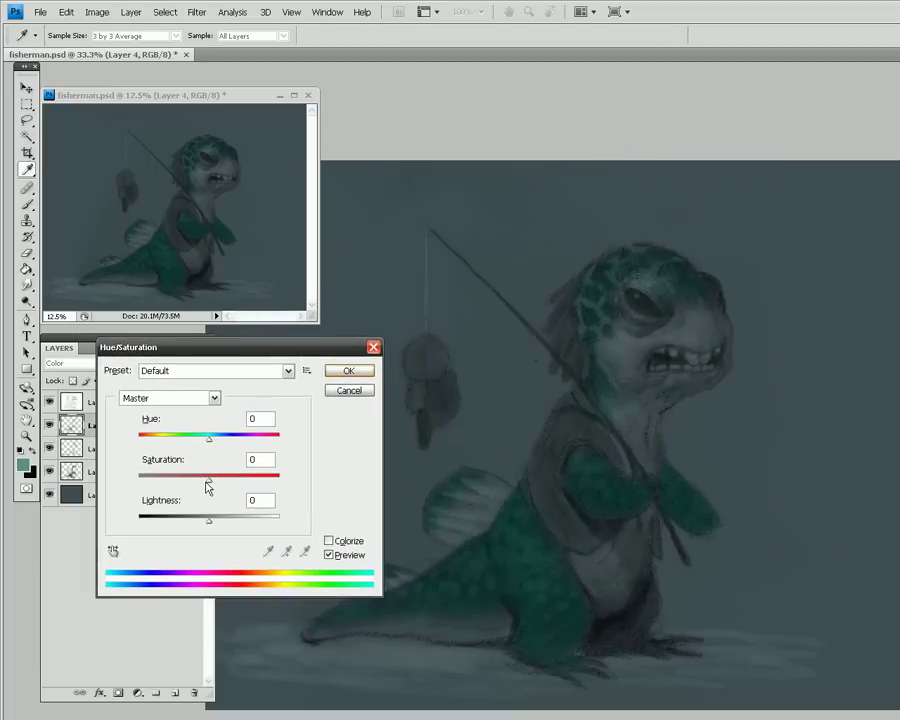
pyautogui.moveTo(209, 481)
pyautogui.mouseDown()
pyautogui.moveTo(188, 487)
pyautogui.moveTo(257, 486)
pyautogui.moveTo(208, 488)
pyautogui.mouseUp()
pyautogui.moveTo(208, 441); pyautogui.dragTo(153, 455)
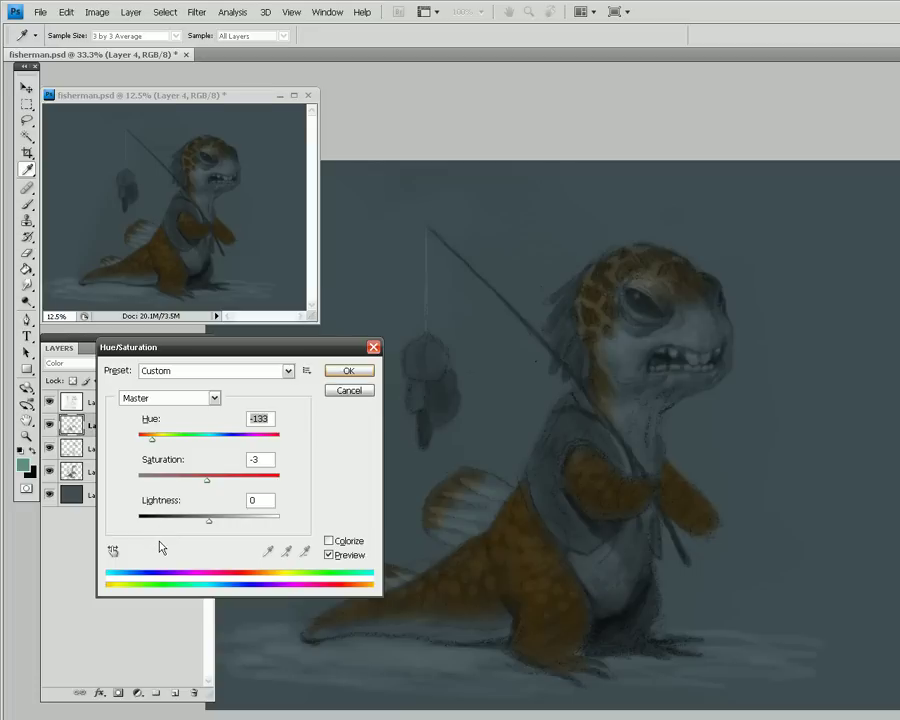
pyautogui.moveTo(279, 442); pyautogui.dragTo(219, 455)
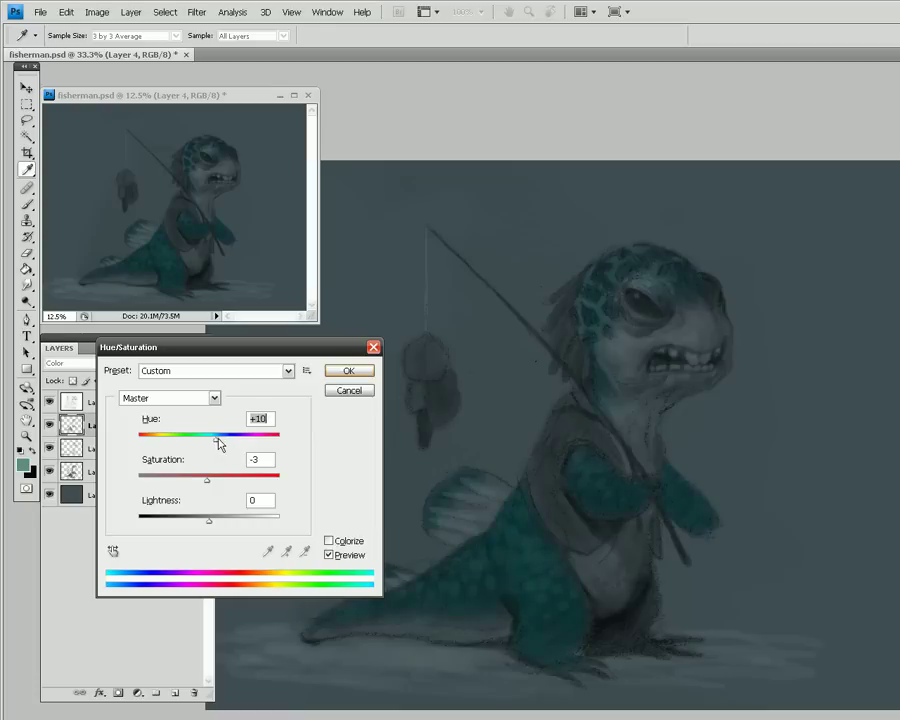
pyautogui.moveTo(217, 445); pyautogui.dragTo(191, 445)
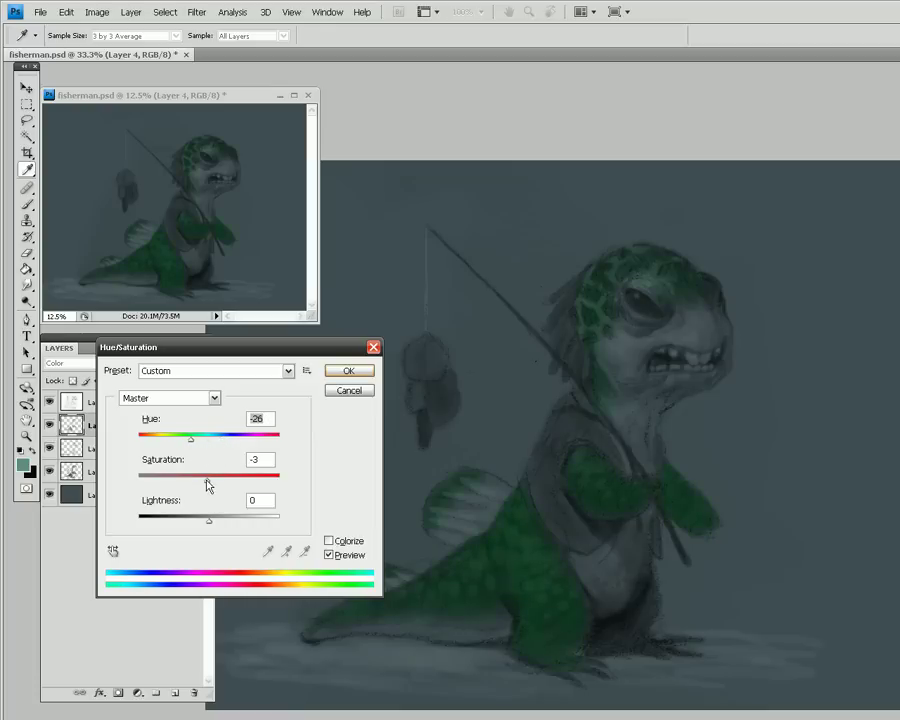
pyautogui.moveTo(208, 485)
pyautogui.mouseDown()
pyautogui.moveTo(175, 484)
pyautogui.moveTo(191, 492)
pyautogui.mouseUp()
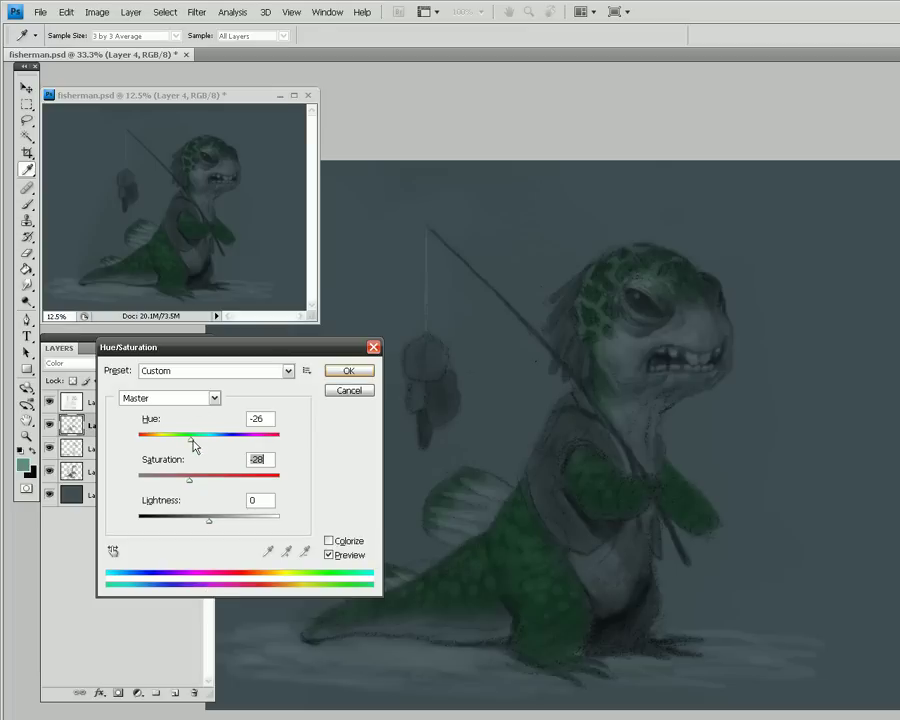
pyautogui.moveTo(190, 442)
pyautogui.mouseDown()
pyautogui.moveTo(178, 443)
pyautogui.moveTo(186, 446)
pyautogui.mouseUp()
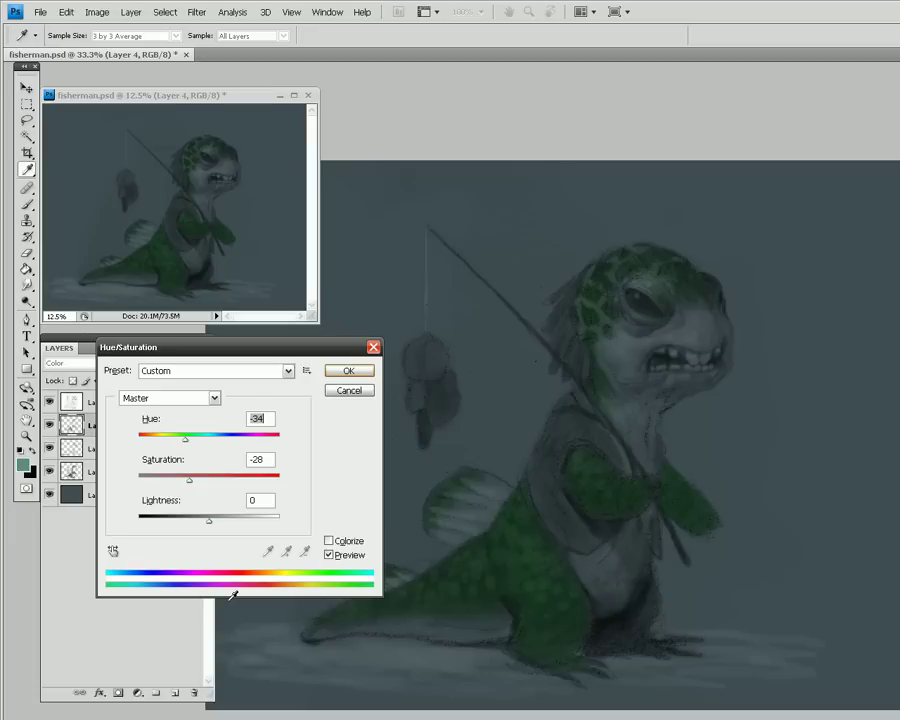
pyautogui.moveTo(190, 443); pyautogui.dragTo(130, 456)
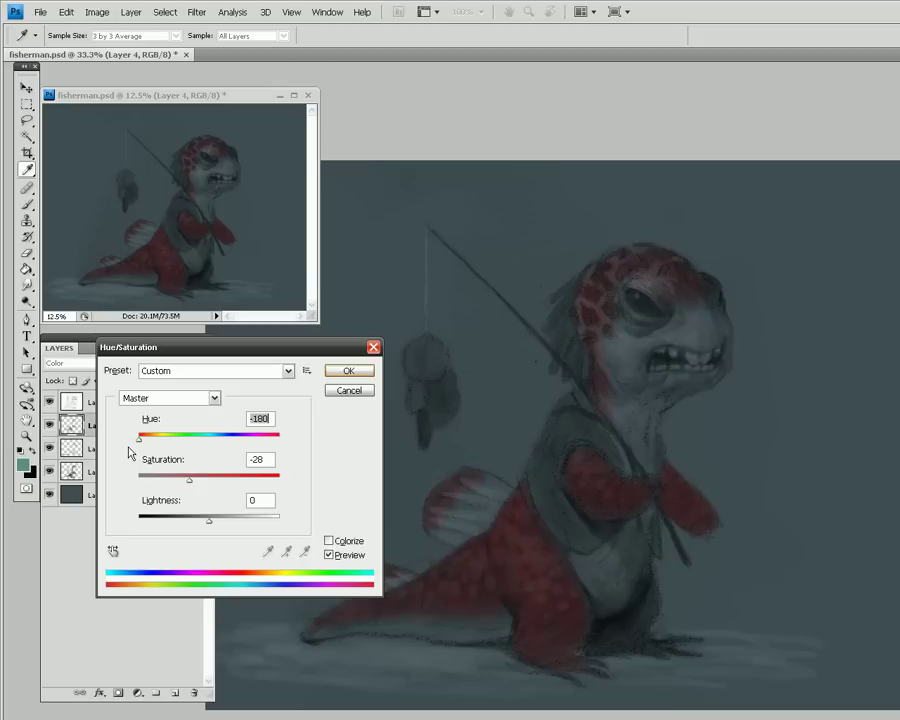
pyautogui.moveTo(137, 451); pyautogui.dragTo(182, 445)
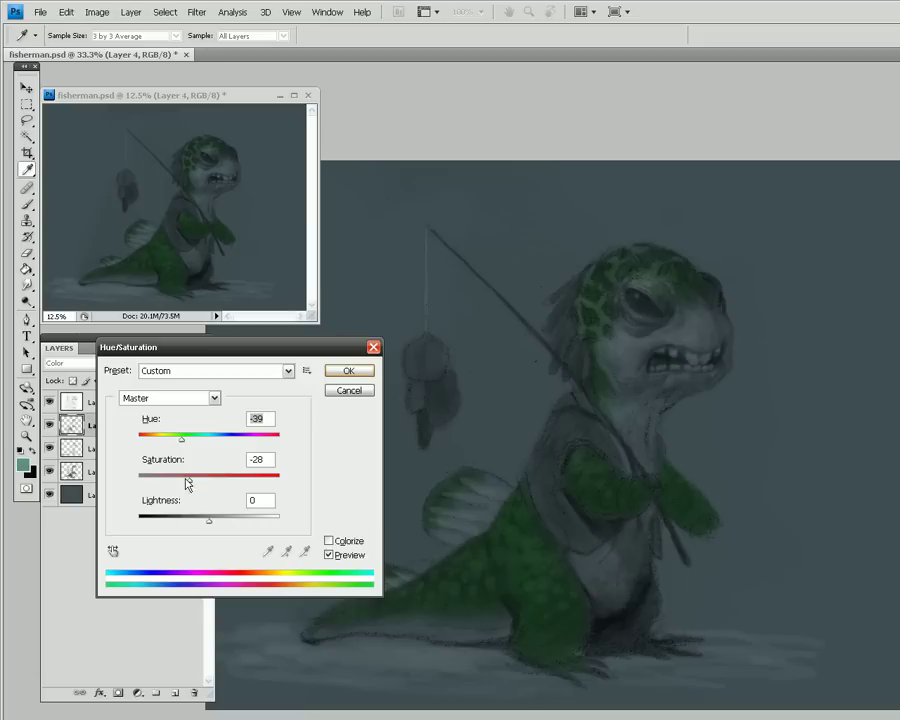
pyautogui.moveTo(191, 485); pyautogui.dragTo(194, 487)
# Apply the Hue/Saturation change, then choose reddish brown #8e645b as the foreground colour
pyautogui.click(349, 371)
pyautogui.press('b')
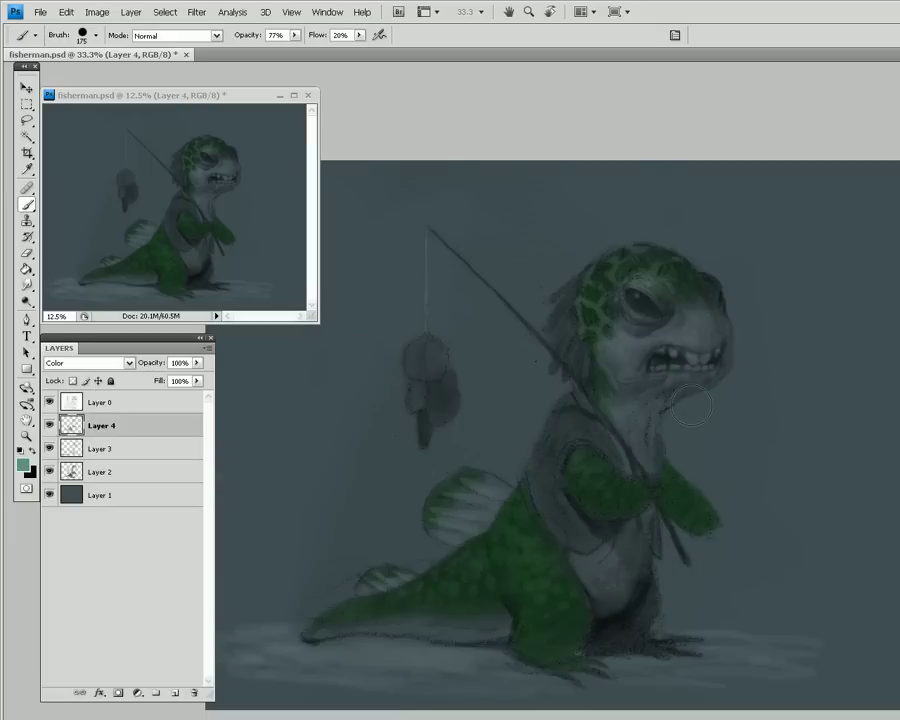
pyautogui.click(24, 465)
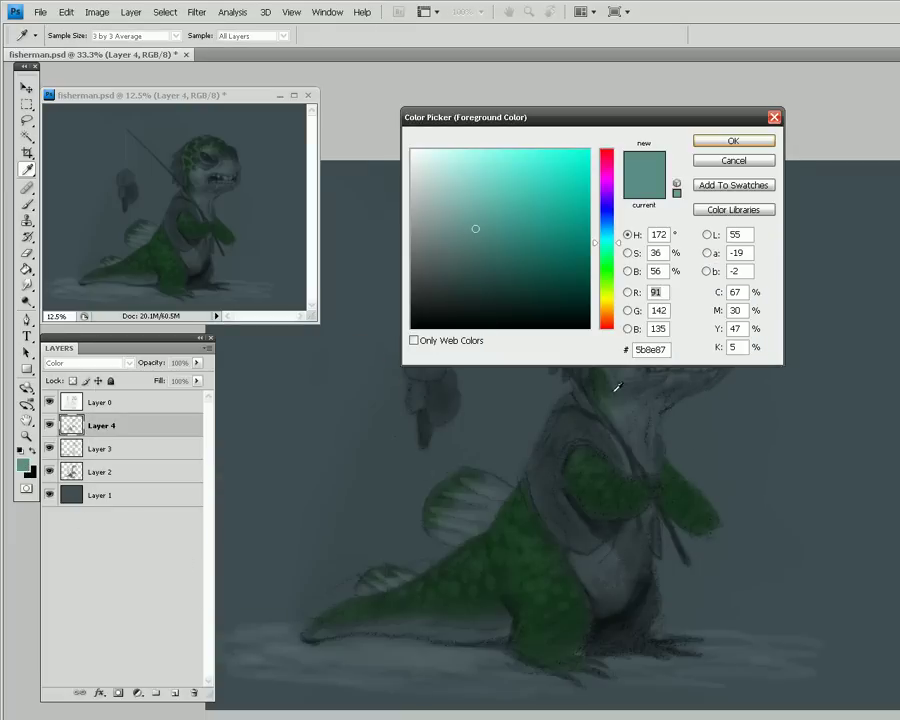
pyautogui.click(606, 316)
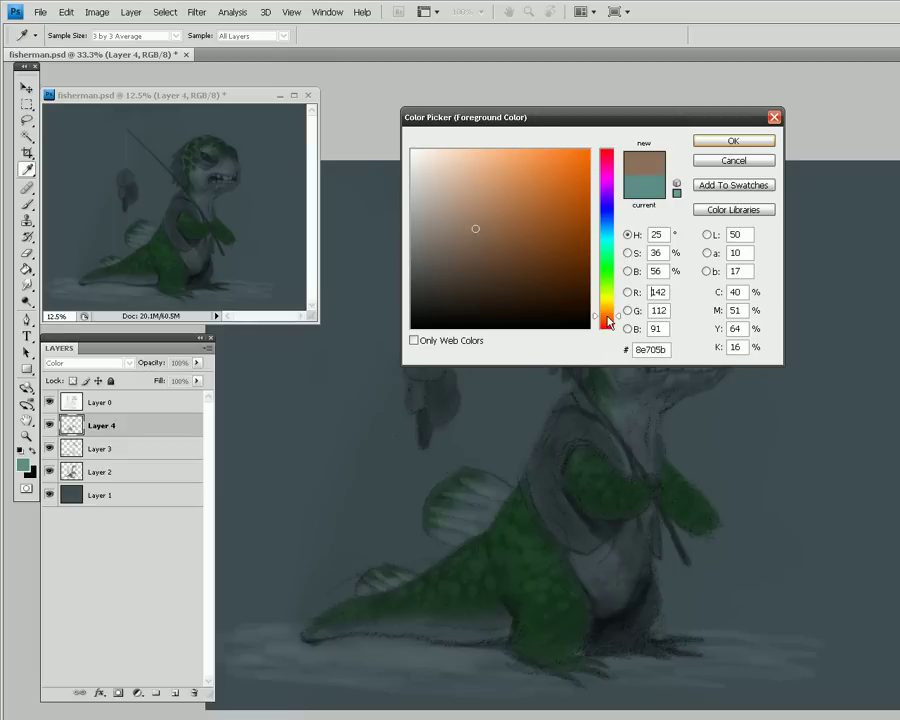
pyautogui.moveTo(608, 316); pyautogui.dragTo(608, 323)
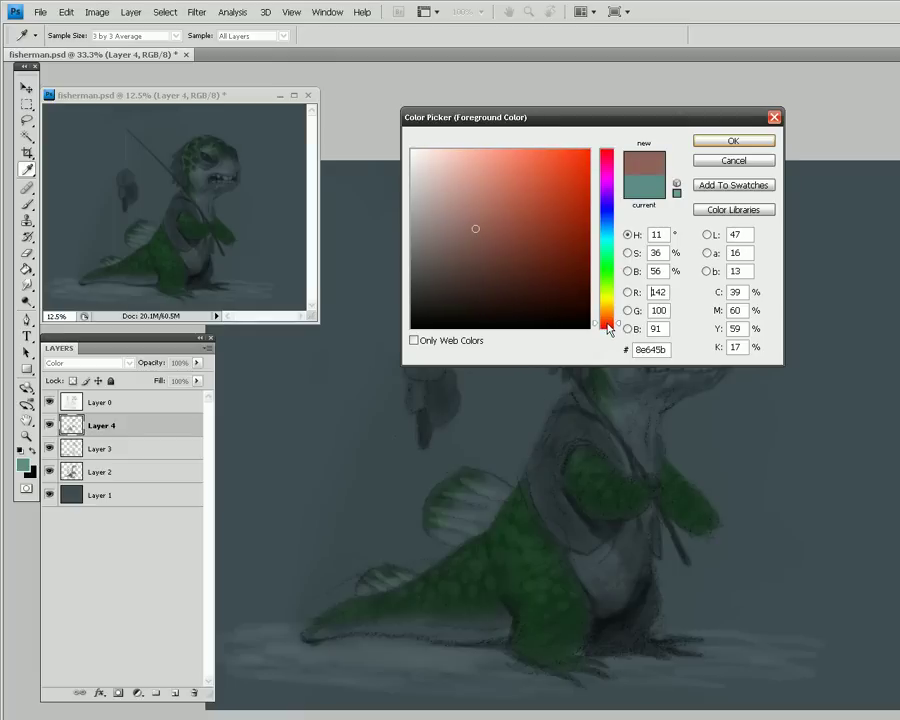
pyautogui.click(721, 142)
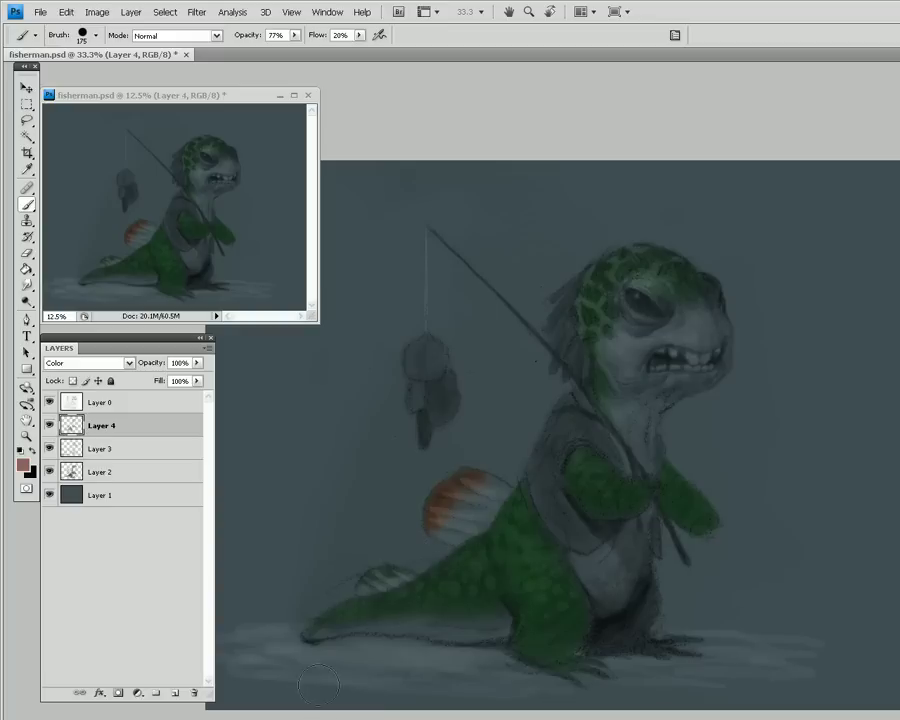
# Paint orange-red over the small tail fin, the belly below the fin, the tail and the chest
pyautogui.moveTo(375, 577); pyautogui.dragTo(385, 579)
pyautogui.moveTo(478, 540)
pyautogui.mouseDown()
pyautogui.moveTo(466, 556)
pyautogui.moveTo(458, 549)
pyautogui.moveTo(462, 589)
pyautogui.mouseUp()
pyautogui.moveTo(390, 598)
pyautogui.mouseDown()
pyautogui.moveTo(378, 592)
pyautogui.moveTo(386, 600)
pyautogui.moveTo(353, 606)
pyautogui.mouseUp()
pyautogui.moveTo(588, 548)
pyautogui.mouseDown()
pyautogui.moveTo(642, 441)
pyautogui.moveTo(591, 473)
pyautogui.moveTo(617, 450)
pyautogui.moveTo(613, 392)
pyautogui.moveTo(621, 382)
pyautogui.moveTo(593, 377)
pyautogui.moveTo(615, 405)
pyautogui.moveTo(584, 274)
pyautogui.moveTo(556, 318)
pyautogui.moveTo(565, 298)
pyautogui.moveTo(555, 330)
pyautogui.moveTo(571, 314)
pyautogui.moveTo(557, 360)
pyautogui.moveTo(568, 358)
pyautogui.moveTo(573, 325)
pyautogui.moveTo(554, 372)
pyautogui.moveTo(576, 343)
pyautogui.moveTo(571, 370)
pyautogui.moveTo(587, 356)
pyautogui.moveTo(585, 363)
pyautogui.moveTo(573, 290)
pyautogui.moveTo(598, 258)
pyautogui.mouseUp()
# Erase the orange from the head, darken the reddish brown, and repaint the back of the head
pyautogui.press('e')
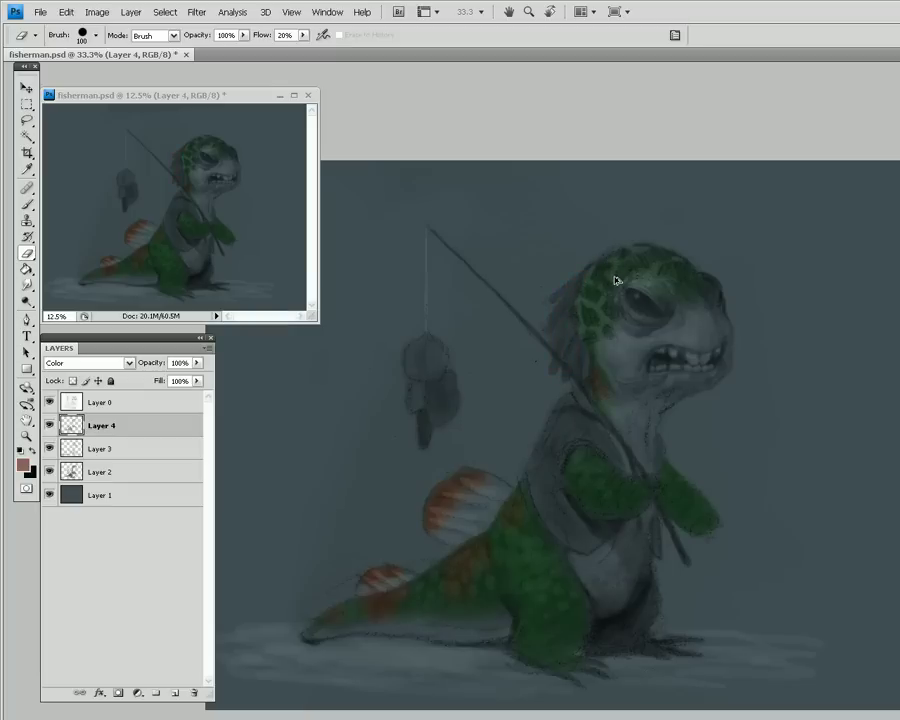
pyautogui.moveTo(617, 278); pyautogui.dragTo(575, 292)
pyautogui.click(22, 464)
pyautogui.moveTo(474, 231); pyautogui.dragTo(452, 241)
pyautogui.click(733, 140)
pyautogui.press('b')
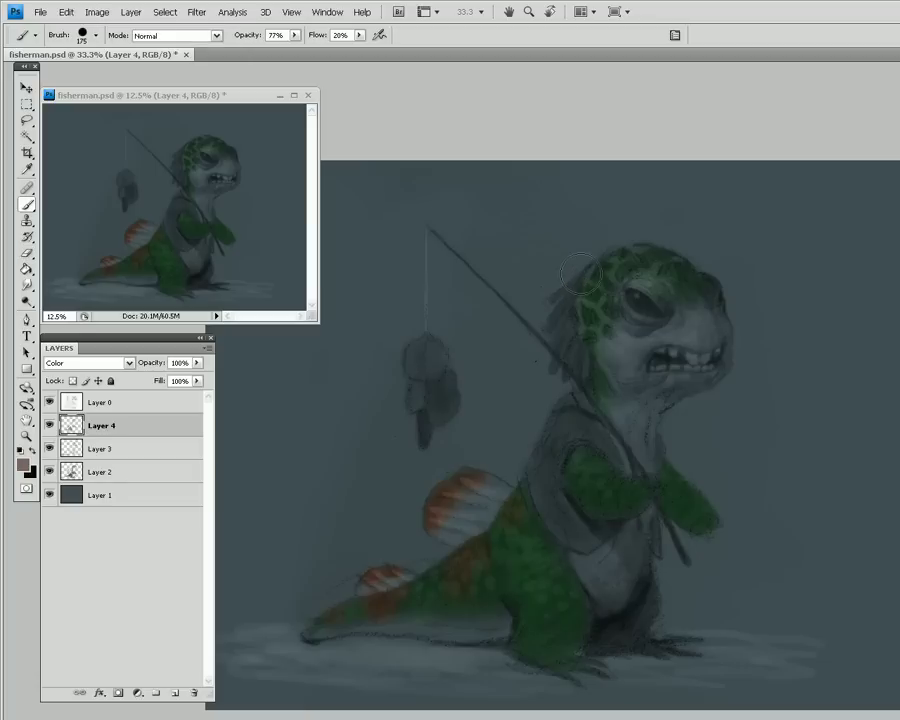
pyautogui.moveTo(567, 313); pyautogui.dragTo(560, 335)
# Sample the body green with Layer 4 in Normal, restore Color mode, and paint the lower belly and legs
pyautogui.click(128, 363)
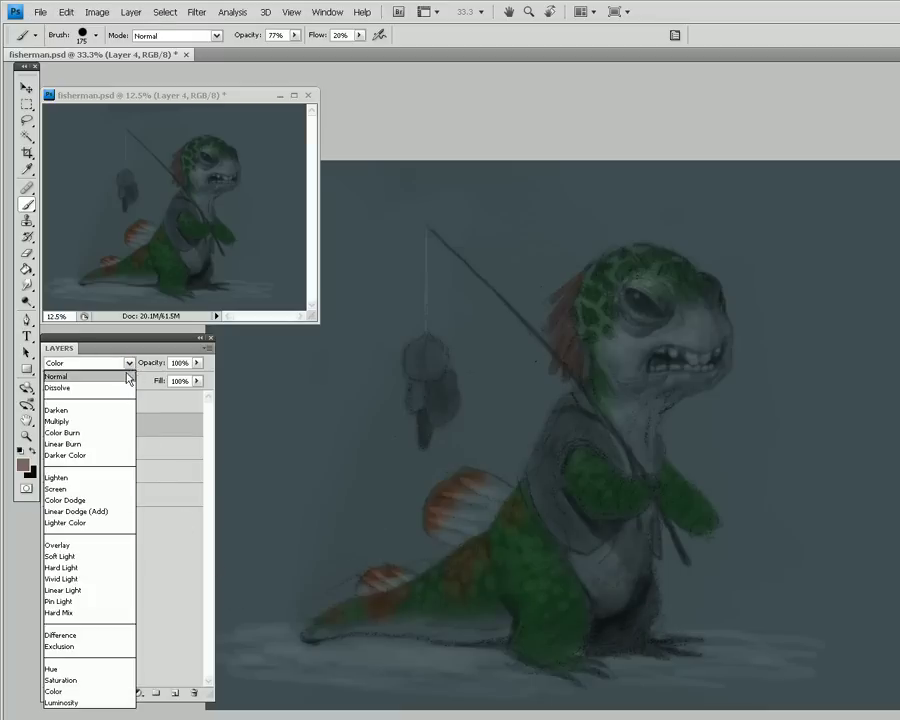
pyautogui.click(128, 377)
pyautogui.keyDown('alt'); pyautogui.click(546, 585); pyautogui.keyUp('alt')
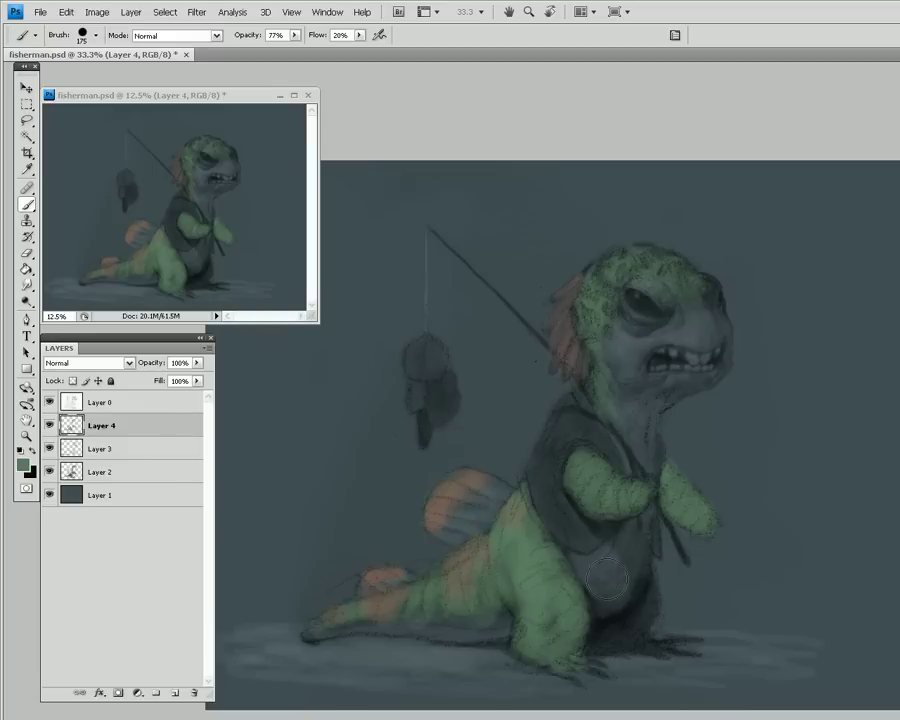
pyautogui.click(128, 364)
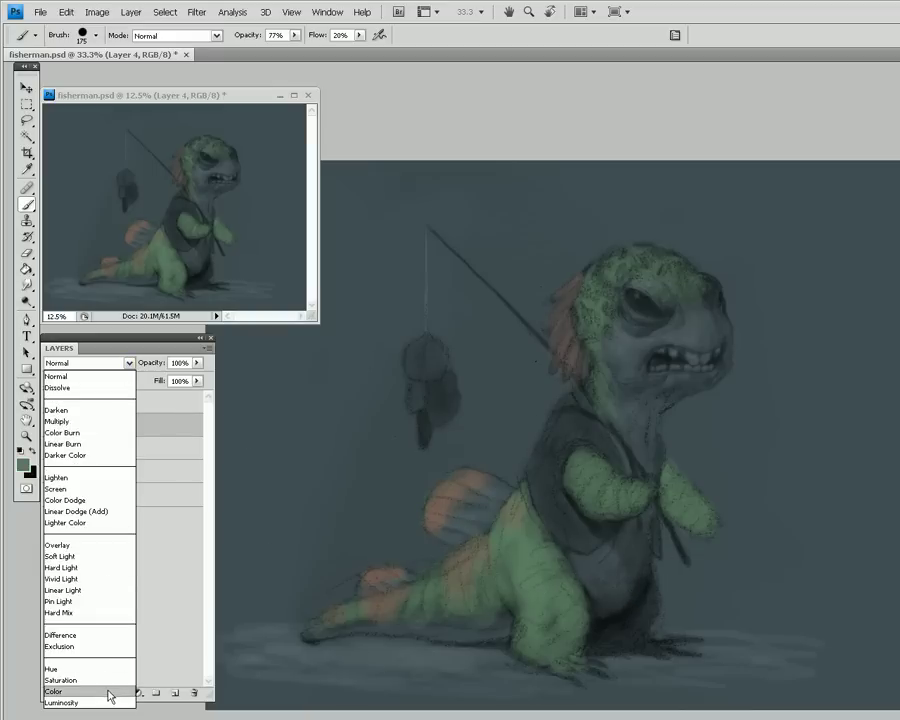
pyautogui.click(108, 691)
pyautogui.moveTo(645, 568)
pyautogui.mouseDown()
pyautogui.moveTo(633, 630)
pyautogui.moveTo(596, 637)
pyautogui.moveTo(635, 638)
pyautogui.moveTo(599, 646)
pyautogui.moveTo(663, 650)
pyautogui.mouseUp()
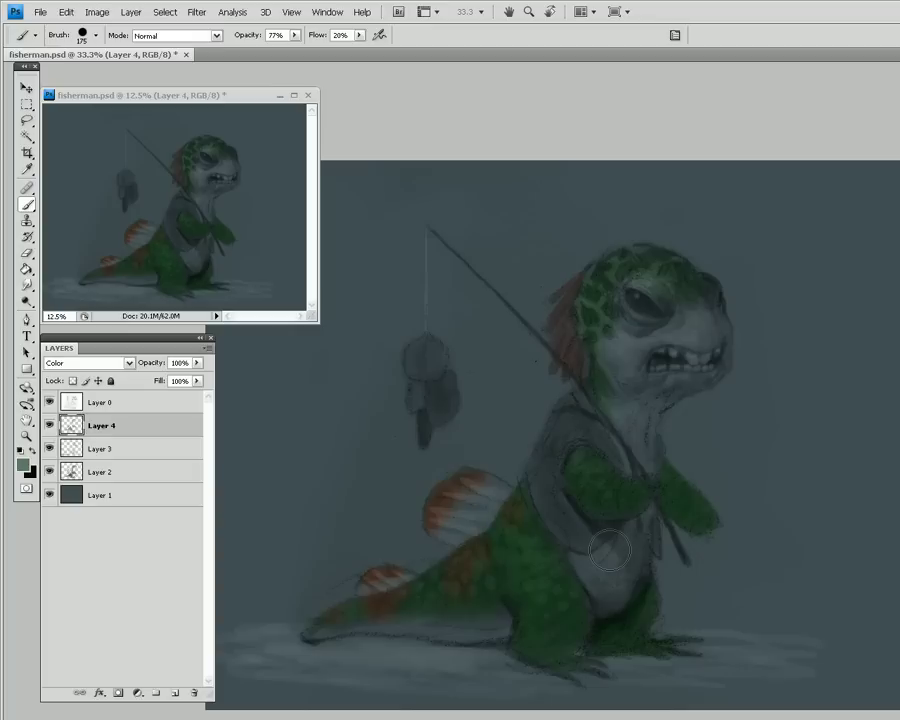
# Pick a greyish tan, #837d67, in the foreground Color Picker
pyautogui.click(22, 464)
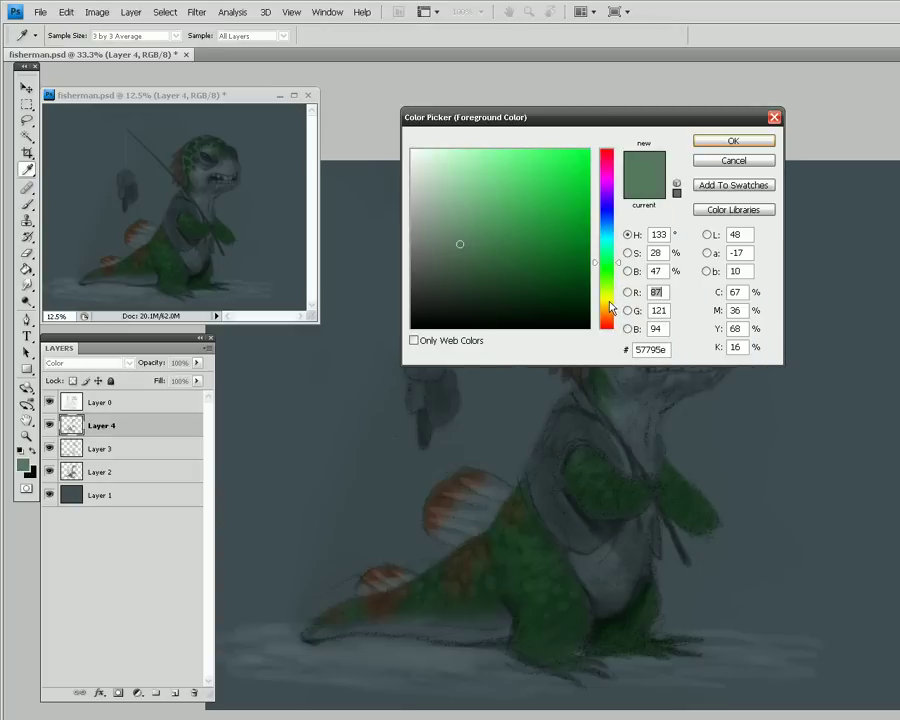
pyautogui.moveTo(608, 305); pyautogui.dragTo(608, 307)
pyautogui.moveTo(442, 242); pyautogui.dragTo(449, 236)
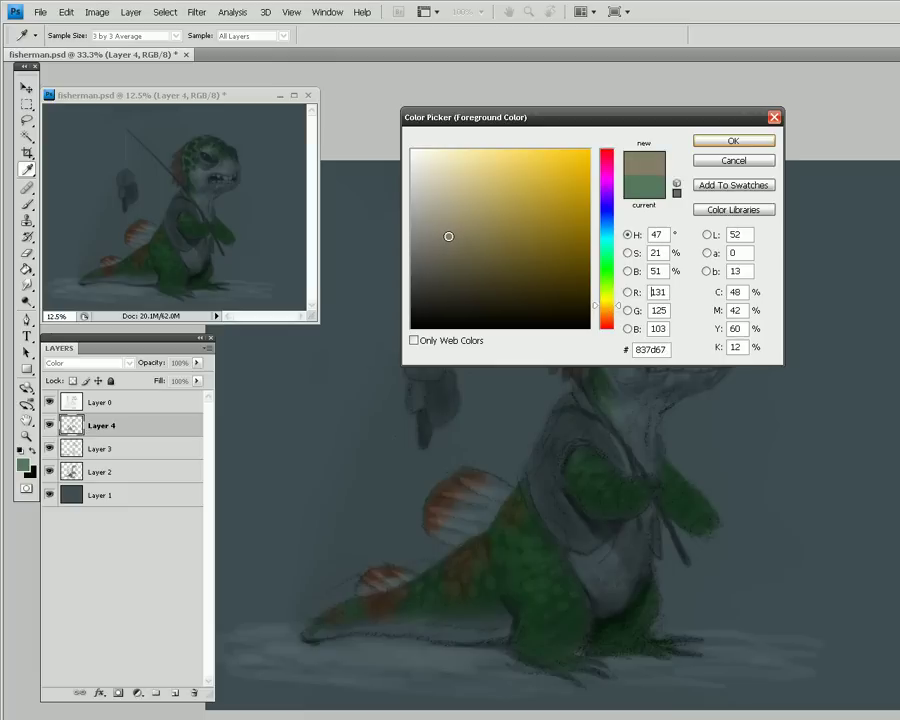
# Brush the tan over the tail, belly, throat, cheek and jaw, then shrink the brush slightly
pyautogui.click(734, 143)
pyautogui.press('b')
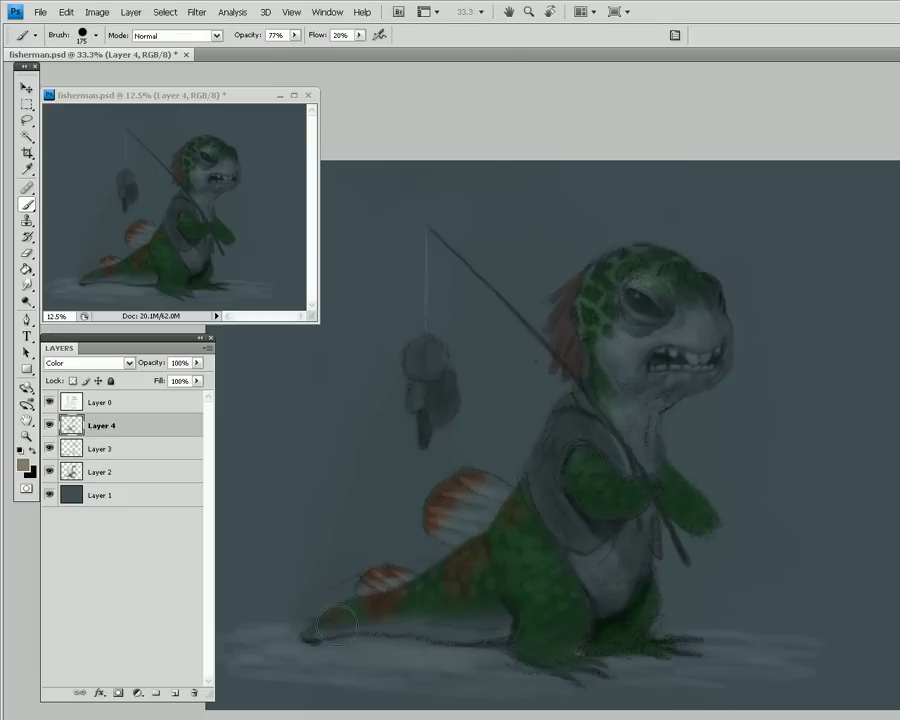
pyautogui.moveTo(336, 625)
pyautogui.mouseDown()
pyautogui.moveTo(408, 633)
pyautogui.moveTo(505, 620)
pyautogui.mouseUp()
pyautogui.moveTo(588, 558)
pyautogui.mouseDown()
pyautogui.moveTo(605, 605)
pyautogui.moveTo(595, 613)
pyautogui.moveTo(638, 553)
pyautogui.moveTo(642, 505)
pyautogui.mouseUp()
pyautogui.moveTo(615, 405)
pyautogui.mouseDown()
pyautogui.moveTo(661, 369)
pyautogui.moveTo(616, 372)
pyautogui.moveTo(631, 387)
pyautogui.moveTo(688, 381)
pyautogui.moveTo(670, 400)
pyautogui.moveTo(725, 352)
pyautogui.mouseUp()
pyautogui.moveTo(640, 340)
pyautogui.mouseDown()
pyautogui.moveTo(681, 327)
pyautogui.moveTo(670, 334)
pyautogui.moveTo(703, 338)
pyautogui.moveTo(684, 327)
pyautogui.moveTo(690, 315)
pyautogui.moveTo(681, 324)
pyautogui.moveTo(701, 292)
pyautogui.moveTo(690, 306)
pyautogui.moveTo(727, 325)
pyautogui.mouseUp()
pyautogui.press('[')
pyautogui.press('[')
pyautogui.press('[')
pyautogui.press('[')
# Set the foreground colour to a dark reddish brown, #654d3d, at hue 24
pyautogui.click(24, 462)
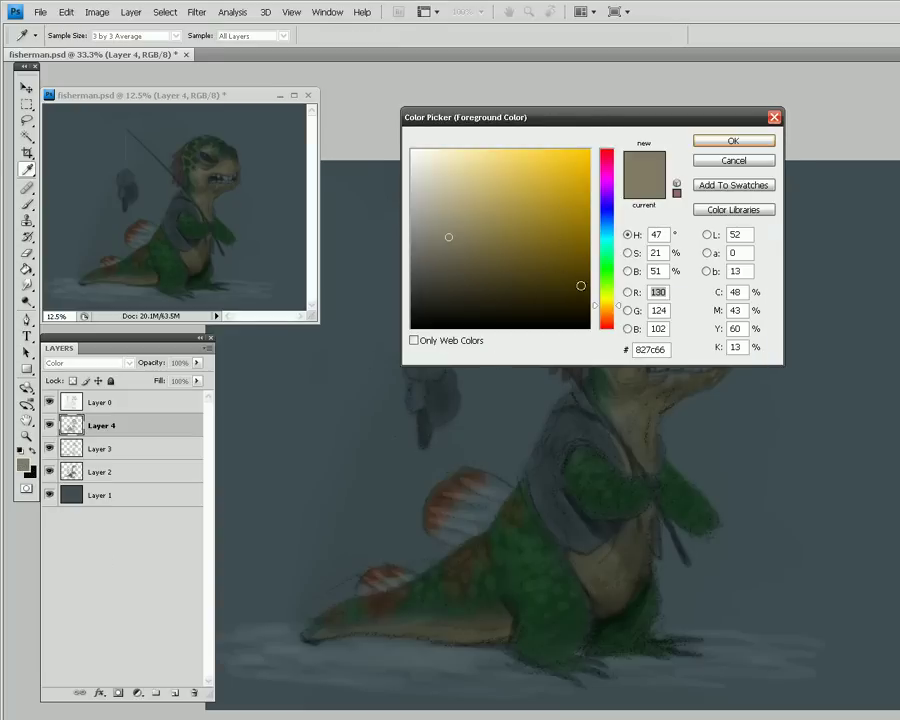
pyautogui.click(606, 314)
pyautogui.moveTo(606, 318); pyautogui.dragTo(606, 322)
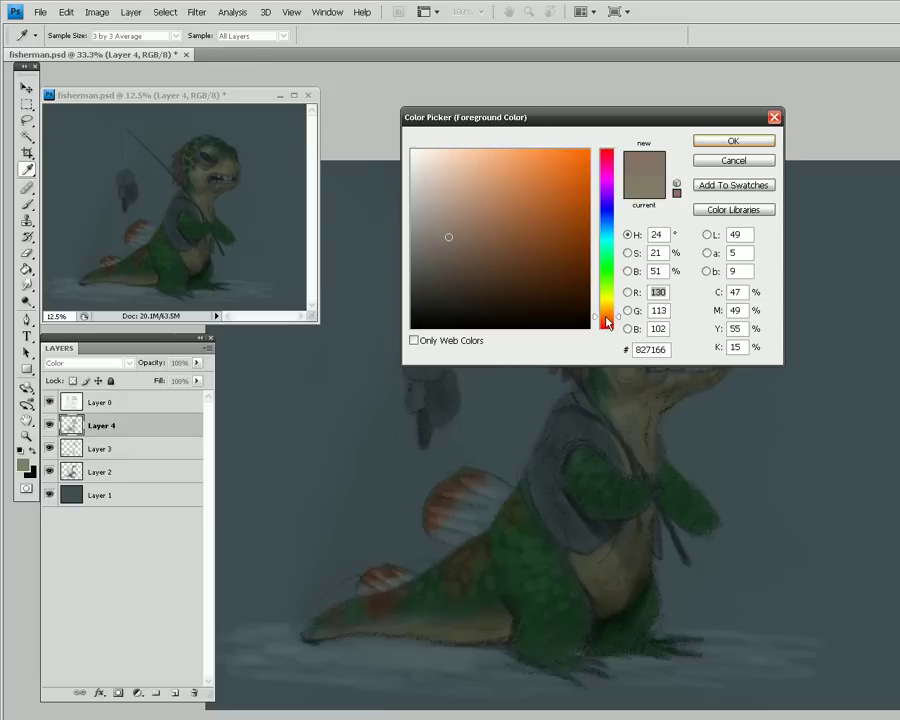
pyautogui.click(500, 262)
pyautogui.moveTo(500, 262)
pyautogui.mouseDown()
pyautogui.moveTo(512, 251)
pyautogui.moveTo(480, 256)
pyautogui.mouseUp()
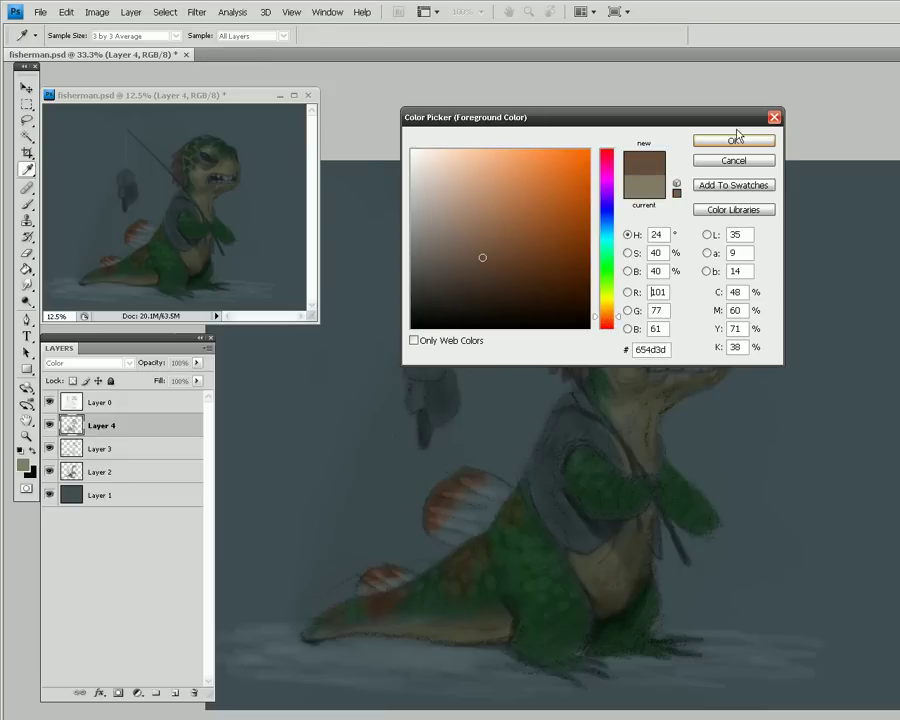
pyautogui.click(733, 140)
# With a slightly larger brush, paint reddish brown over the vest's shoulder and down the vest
pyautogui.press('b')
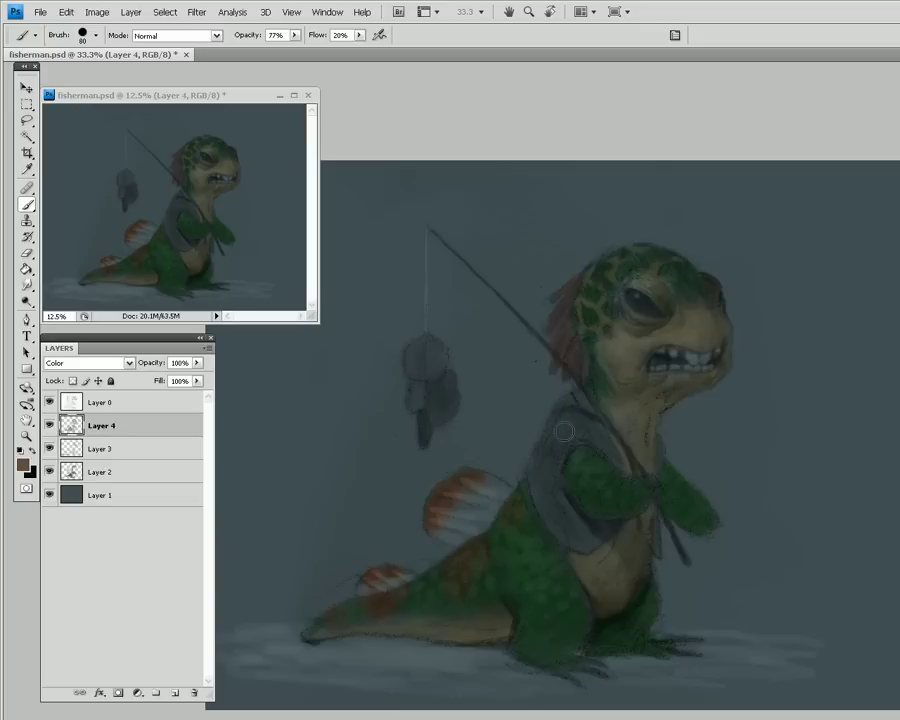
pyautogui.press(']')
pyautogui.click(555, 452)
pyautogui.moveTo(555, 452); pyautogui.dragTo(560, 468)
pyautogui.moveTo(578, 429); pyautogui.dragTo(618, 463)
# Compare the colour on Layer 4, then set up black at 30% brush opacity on Layer 3
pyautogui.click(49, 426)
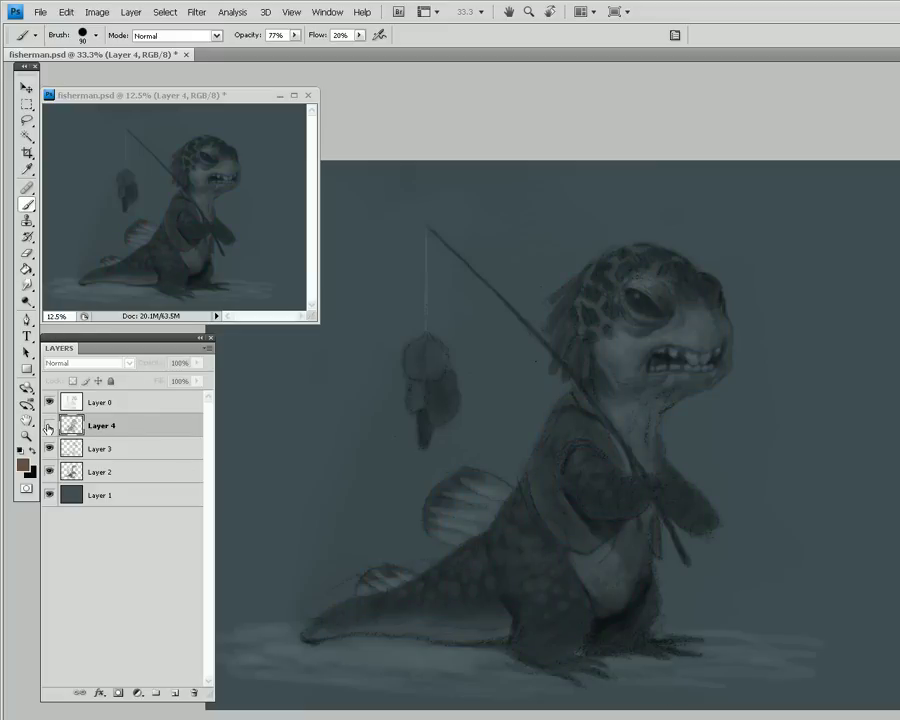
pyautogui.click(49, 426)
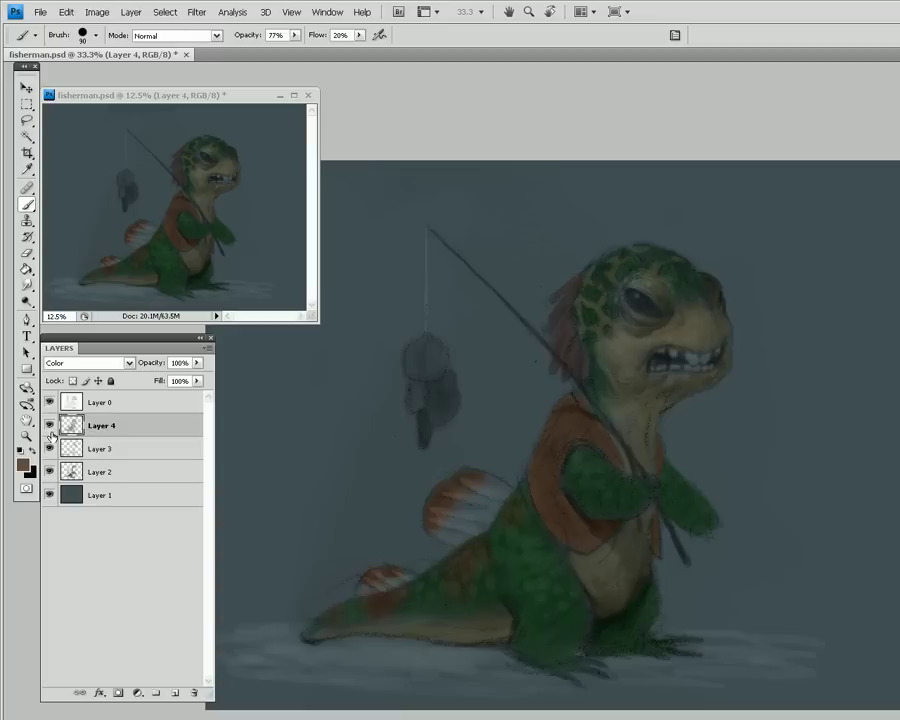
pyautogui.click(139, 457)
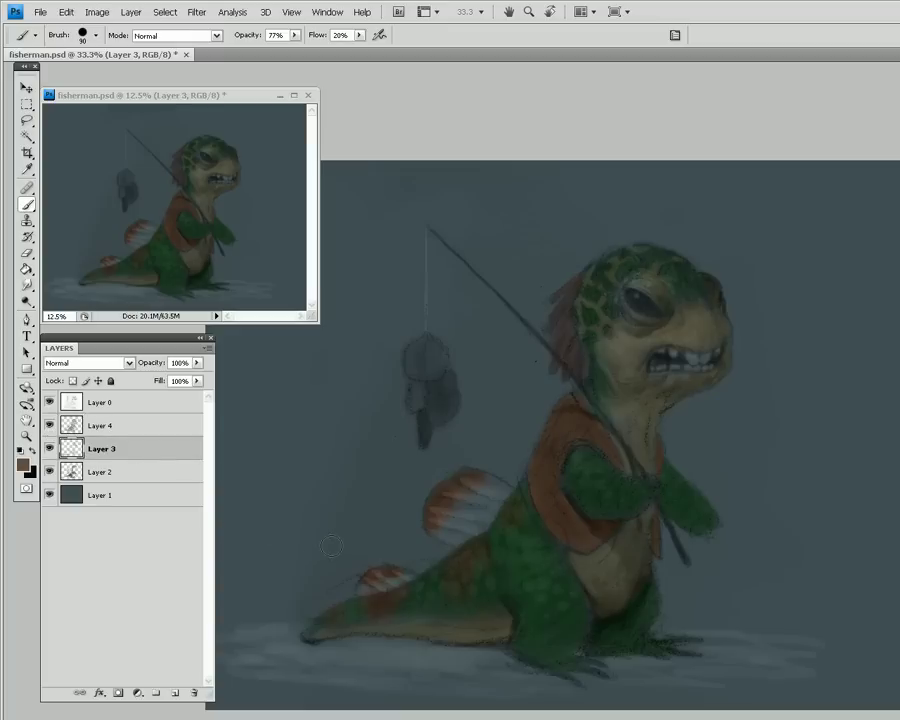
pyautogui.press('x')
pyautogui.press('3')
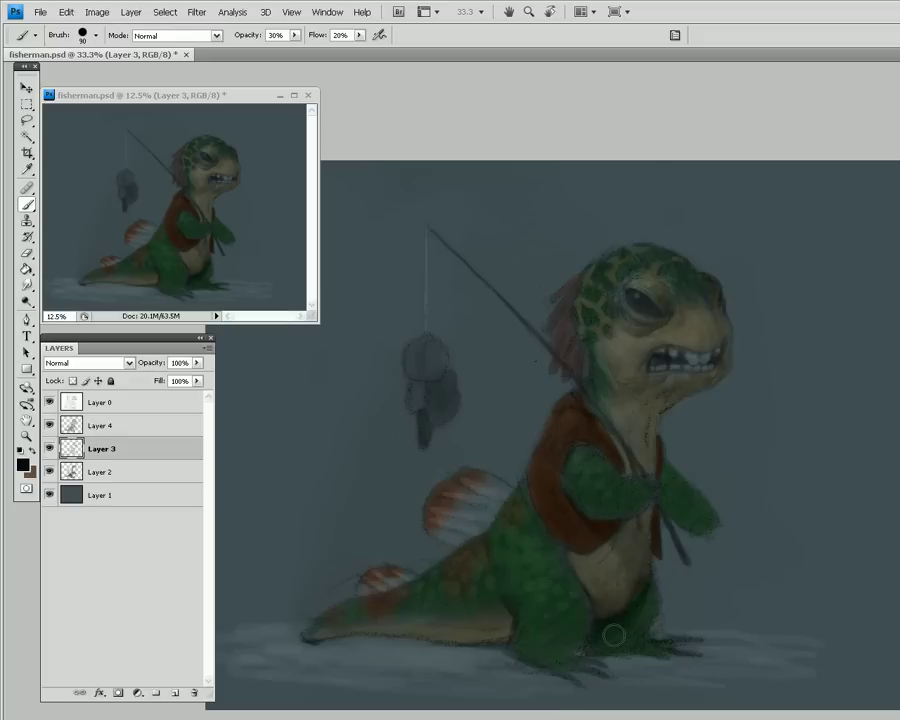
# On Layer 4, change the foreground colour to a muted greyish brown, #61544c
pyautogui.click(100, 425)
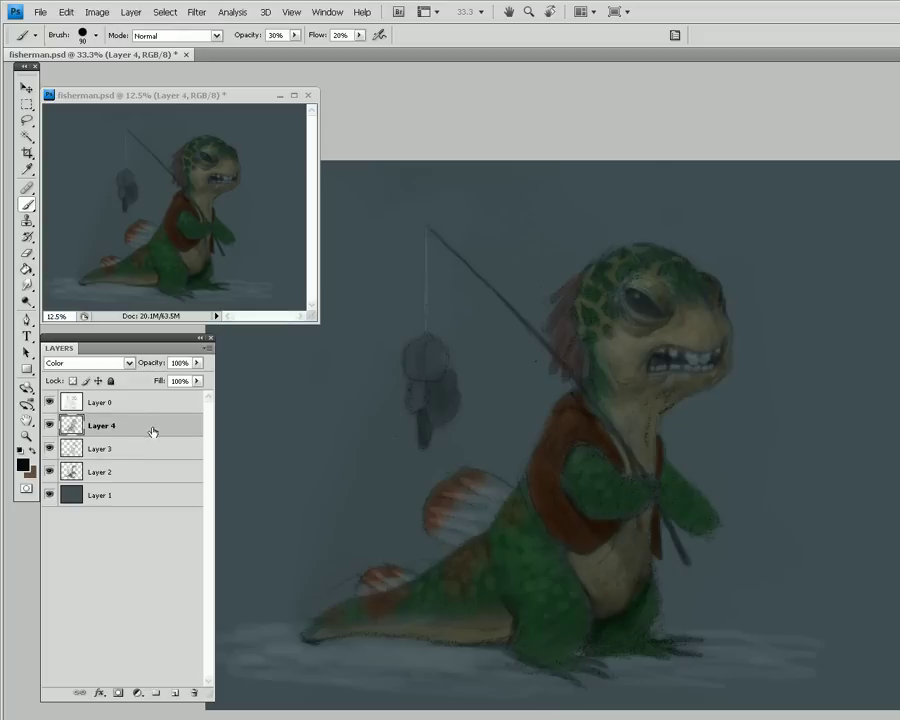
pyautogui.press('x')
pyautogui.click(21, 463)
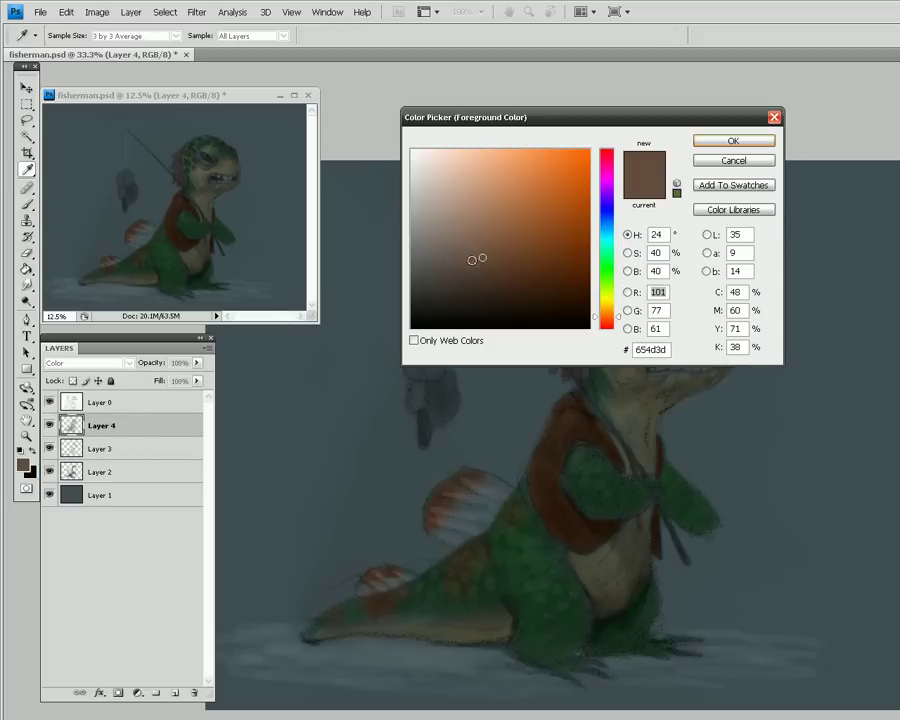
pyautogui.moveTo(474, 258); pyautogui.dragTo(449, 260)
pyautogui.click(731, 141)
# Brush the muted brown over the vest, then raise brush opacity to 66%
pyautogui.press('b')
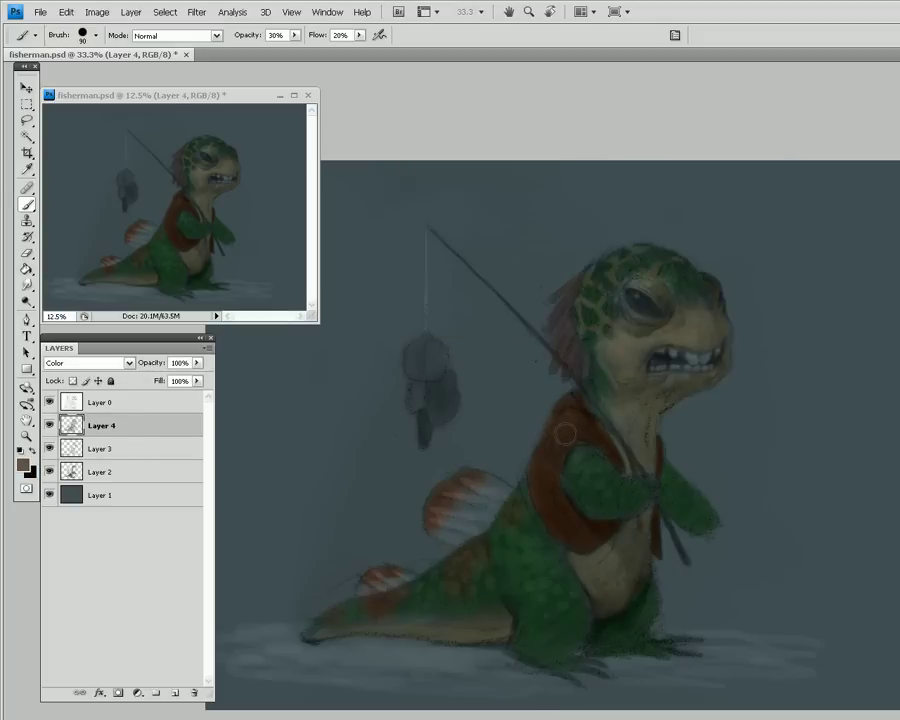
pyautogui.moveTo(560, 418)
pyautogui.mouseDown()
pyautogui.moveTo(619, 464)
pyautogui.moveTo(550, 512)
pyautogui.moveTo(600, 527)
pyautogui.moveTo(558, 516)
pyautogui.moveTo(557, 503)
pyautogui.mouseUp()
pyautogui.press('6')
pyautogui.press('6')
# Pick a light yellowish tan and tint the teeth along the mouth
pyautogui.click(22, 464)
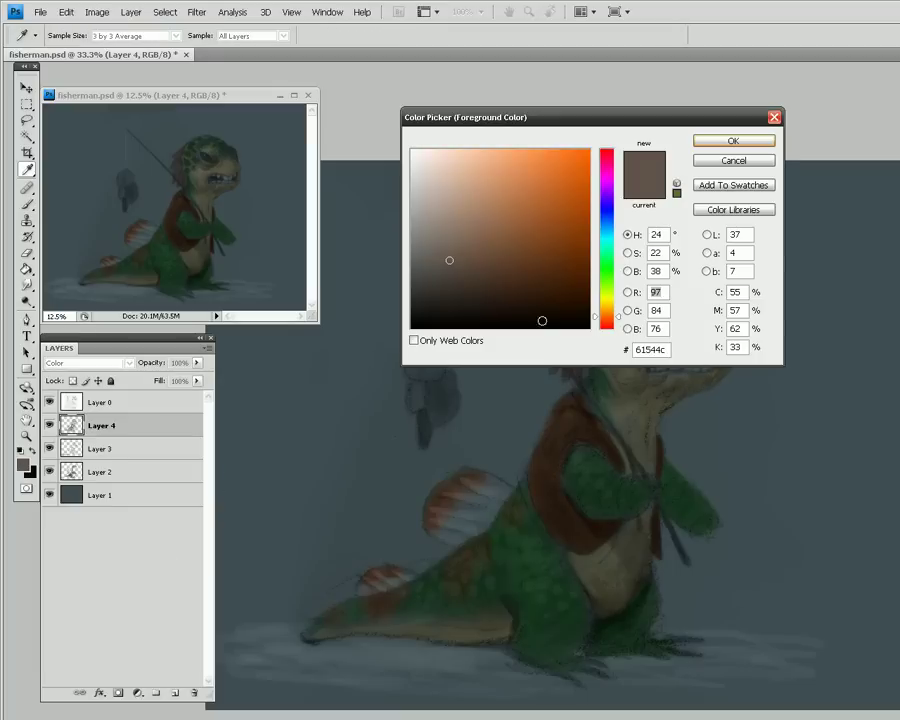
pyautogui.click(450, 208)
pyautogui.moveTo(450, 208); pyautogui.dragTo(447, 218)
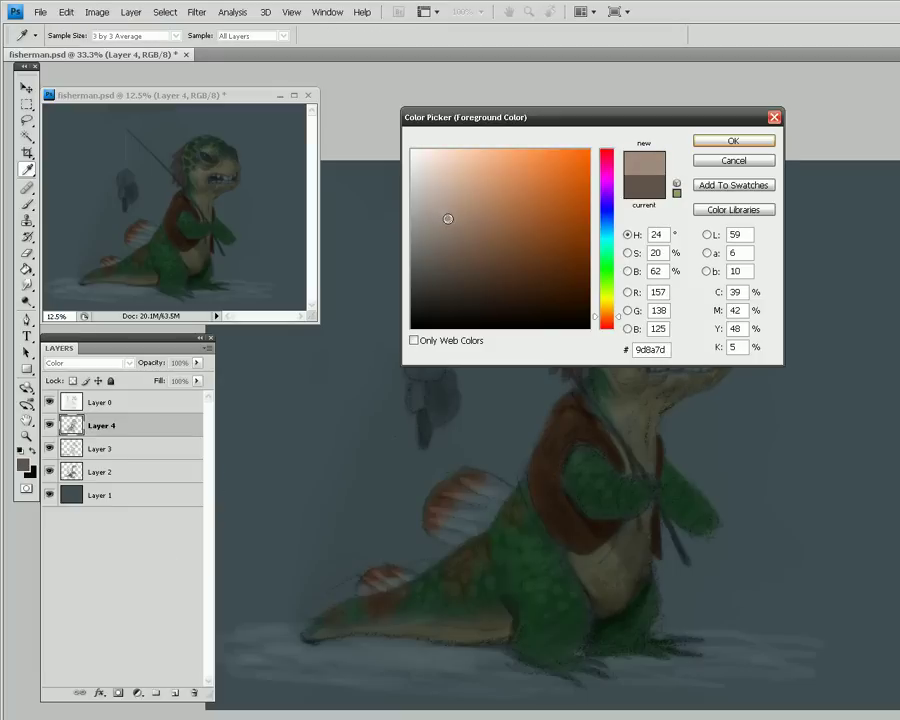
pyautogui.moveTo(615, 318); pyautogui.dragTo(612, 310)
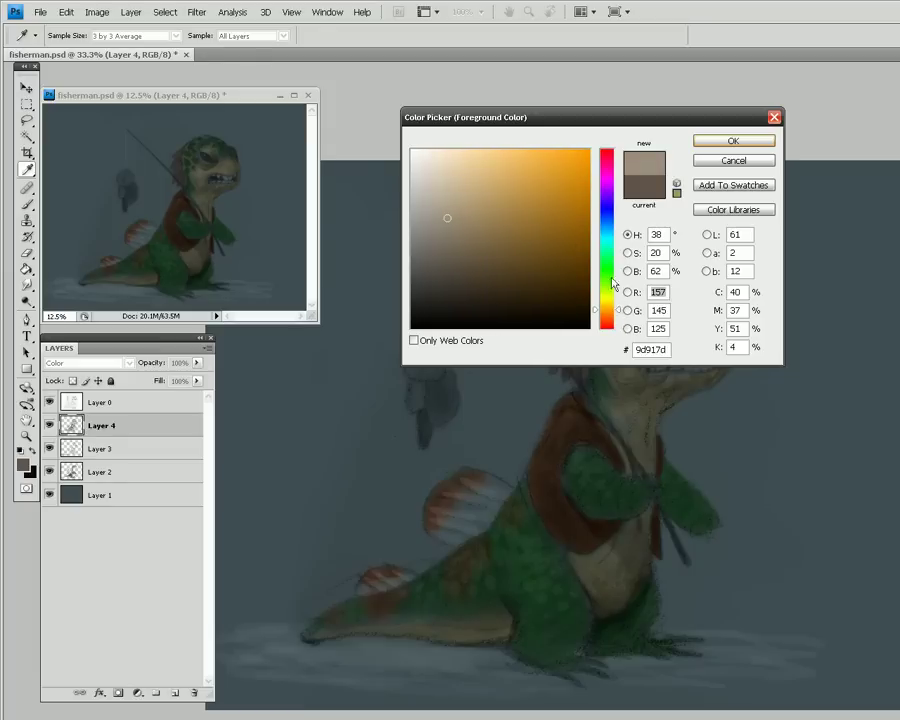
pyautogui.click(450, 214)
pyautogui.click(716, 142)
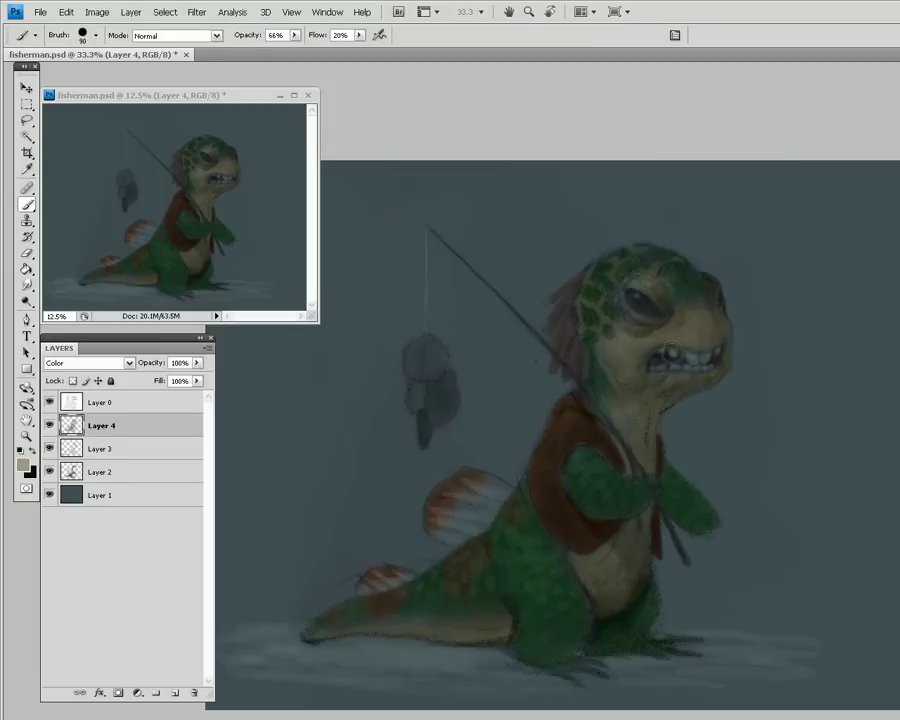
pyautogui.moveTo(693, 353); pyautogui.dragTo(701, 362)
pyautogui.moveTo(695, 368); pyautogui.dragTo(655, 367)
# Switch to a warmer tan #b19b74 and compare with Layer 4 hidden and shown
pyautogui.hotkey('alt', 'shift', 'c')
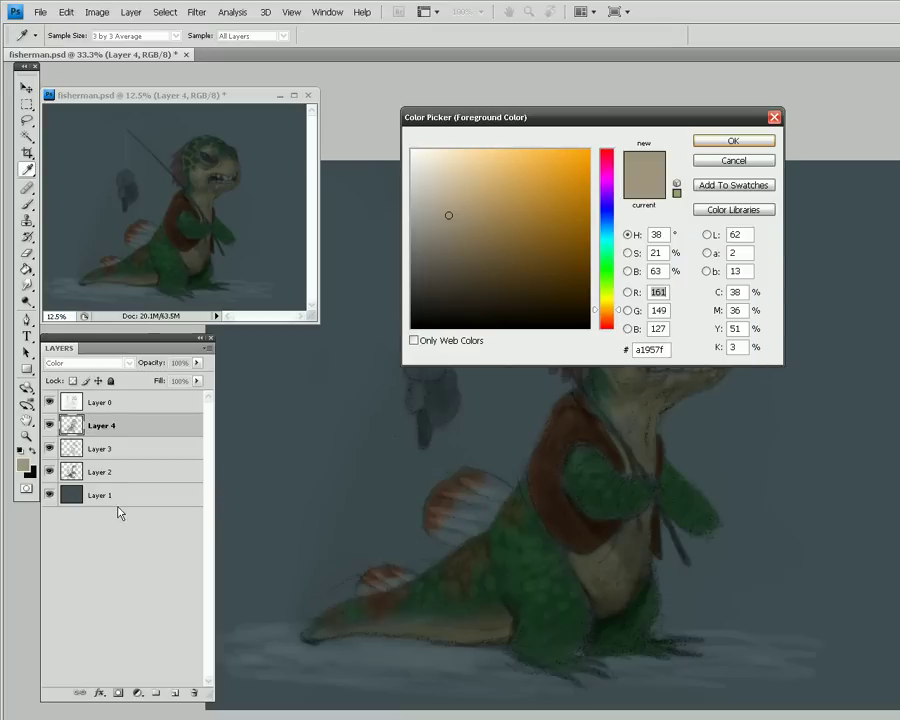
pyautogui.click(472, 204)
pyautogui.click(748, 141)
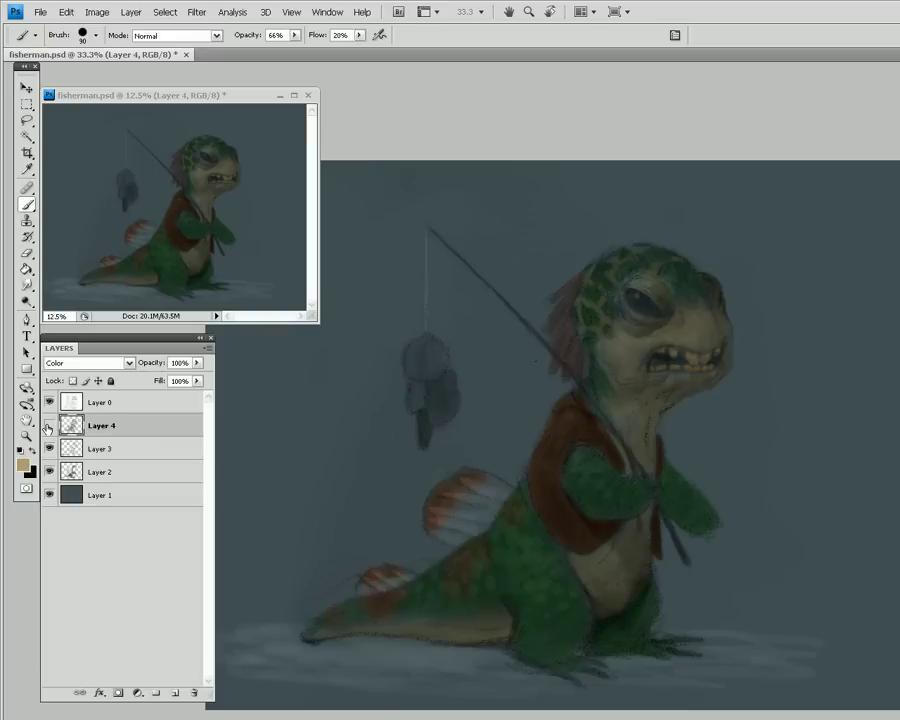
pyautogui.click(49, 425)
pyautogui.click(49, 425)
# Paint the fish lure's mouth orange and its body blue
pyautogui.moveTo(420, 400); pyautogui.dragTo(434, 367)
pyautogui.click(22, 464)
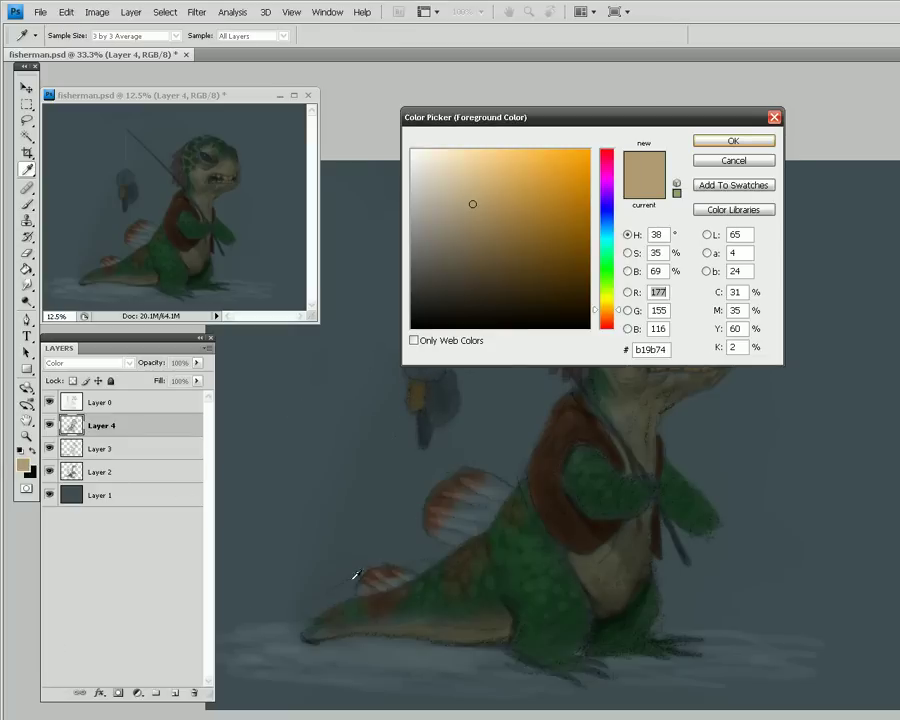
pyautogui.click(606, 218)
pyautogui.click(712, 143)
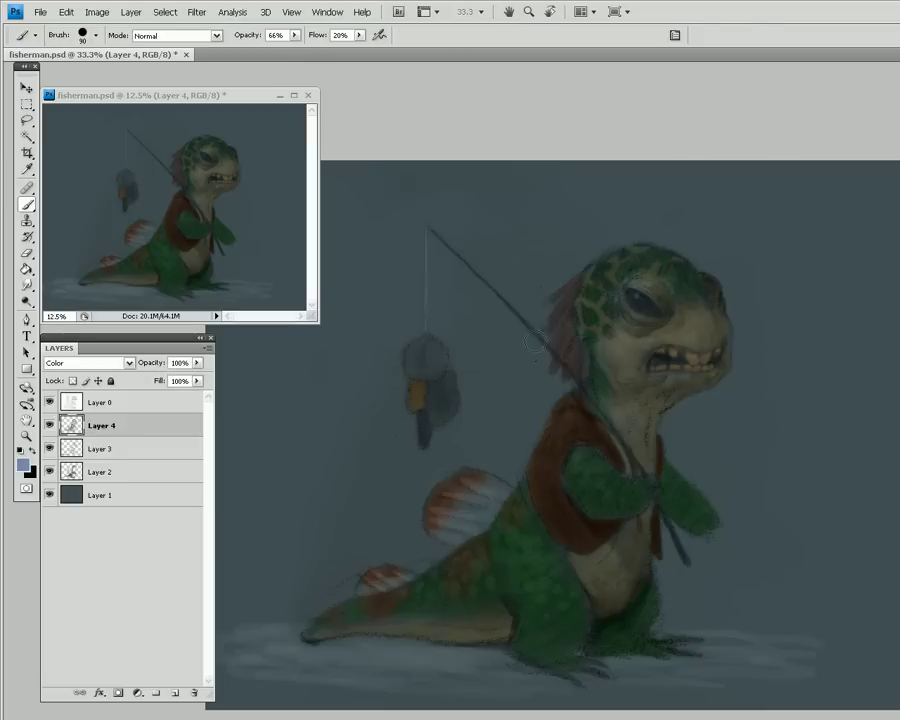
pyautogui.moveTo(442, 401); pyautogui.dragTo(438, 428)
# Strengthen the lure's mouth with orange-red, then choose pale greyish pink #b3a6a0
pyautogui.click(22, 465)
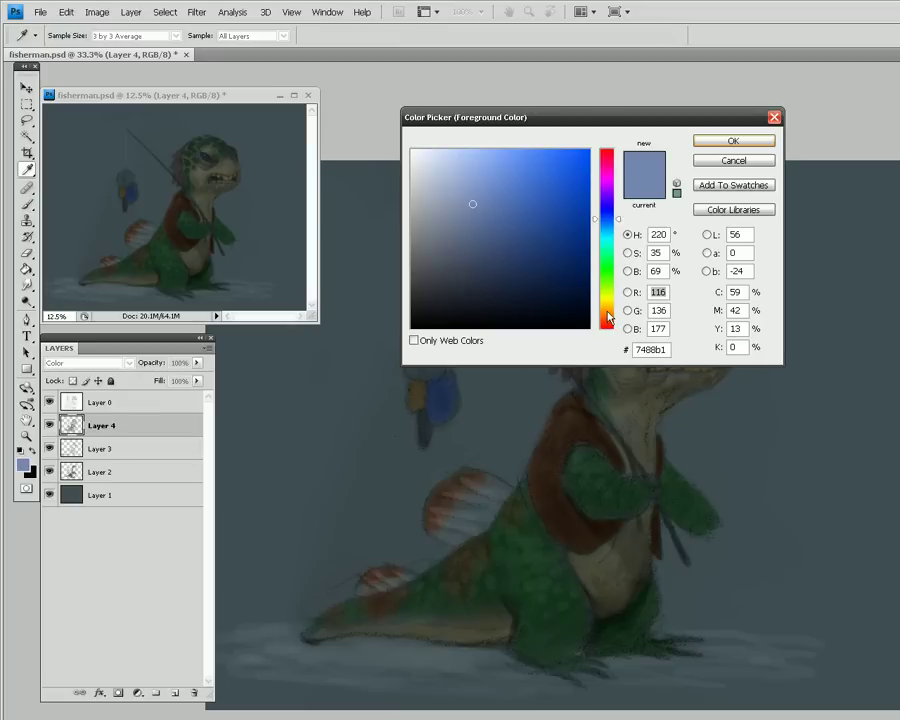
pyautogui.moveTo(608, 311); pyautogui.dragTo(607, 320)
pyautogui.press('Return')
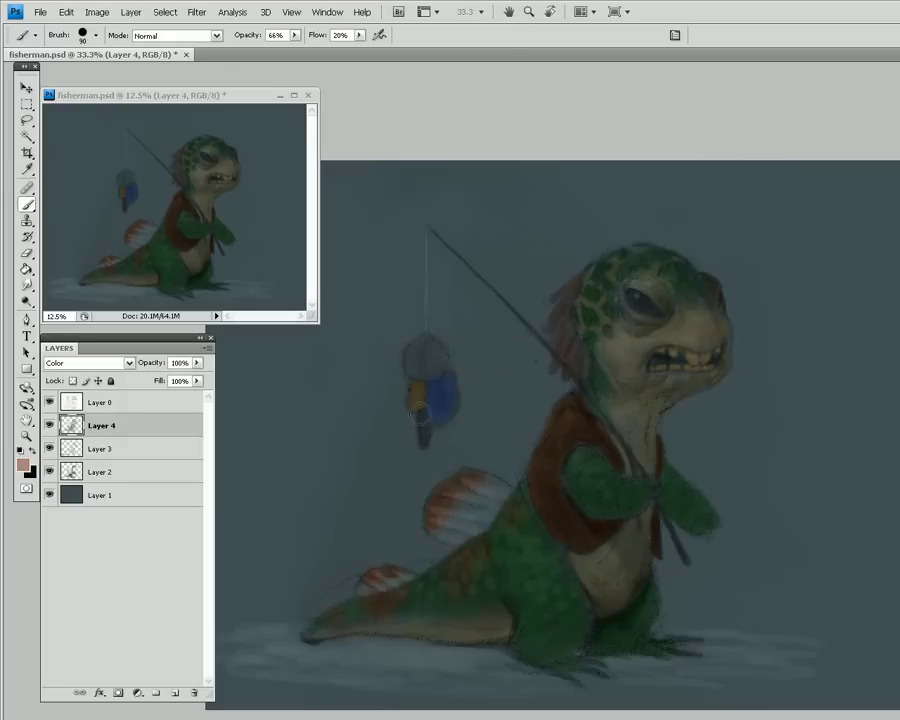
pyautogui.moveTo(424, 441); pyautogui.dragTo(420, 402)
pyautogui.click(23, 465)
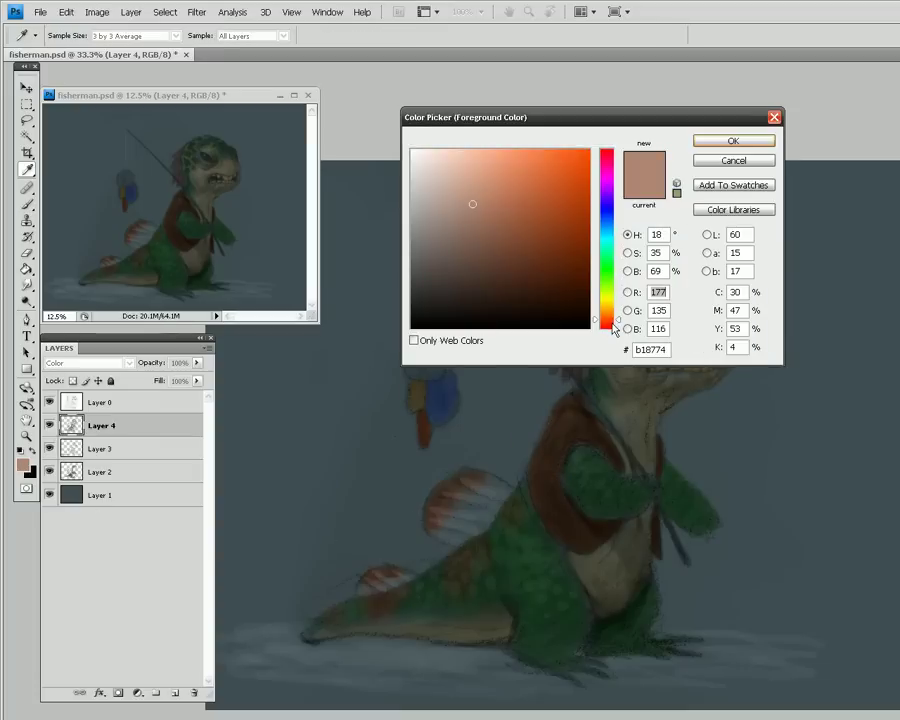
pyautogui.moveTo(470, 204); pyautogui.dragTo(424, 201)
pyautogui.click(729, 142)
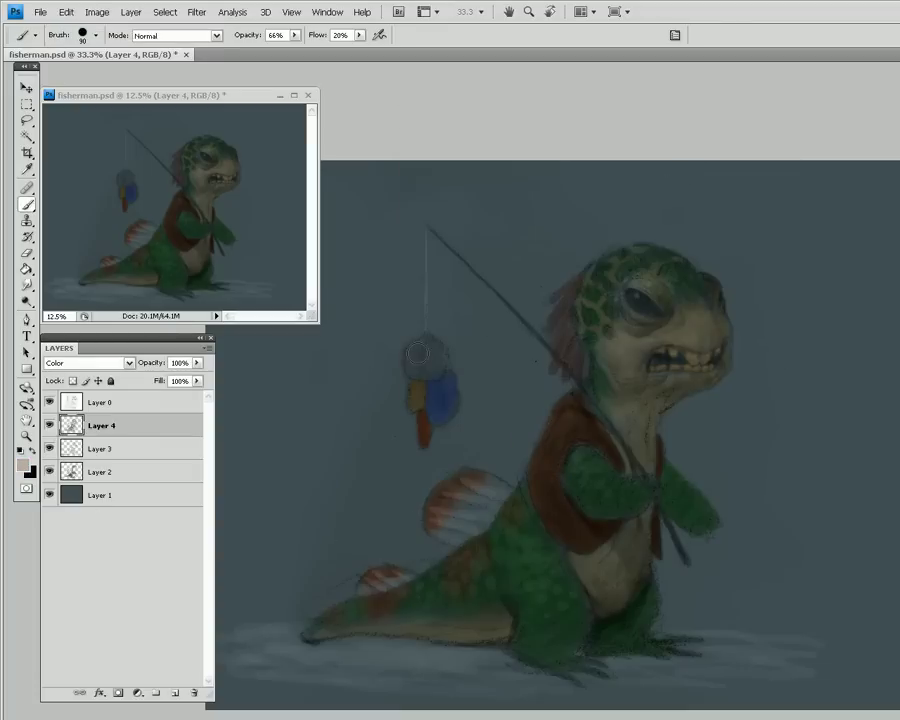